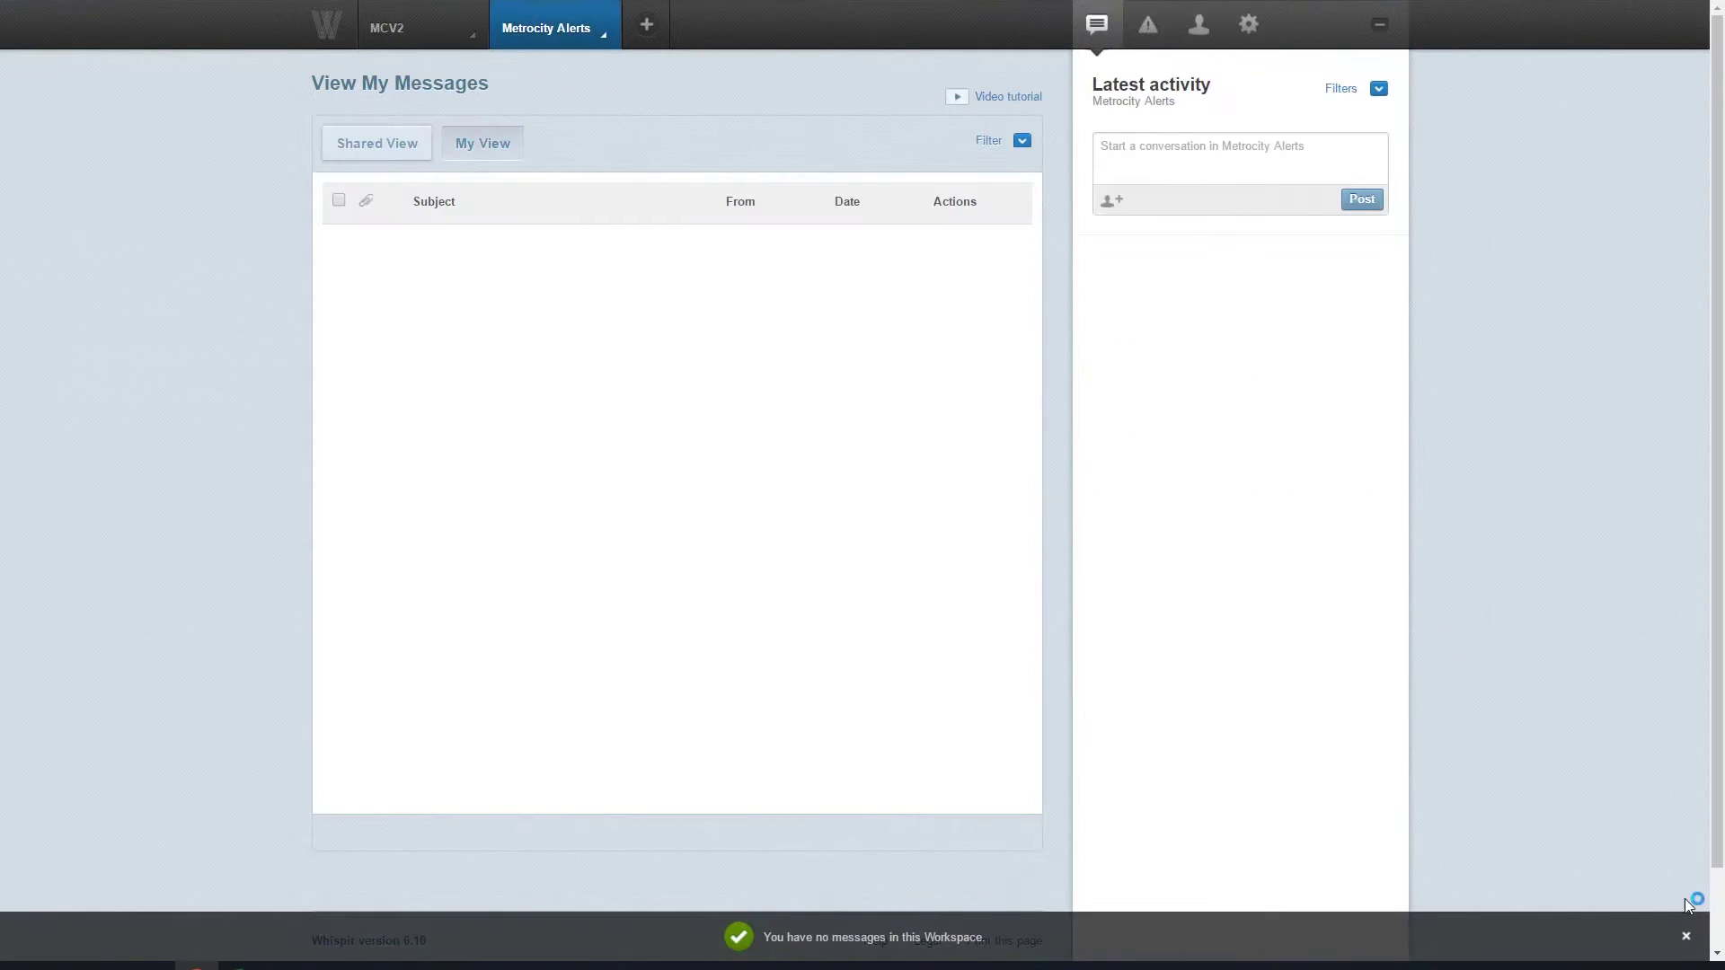
# Step: Open the Metrocity Alerts workspace options menu
pyautogui.click(602, 38)
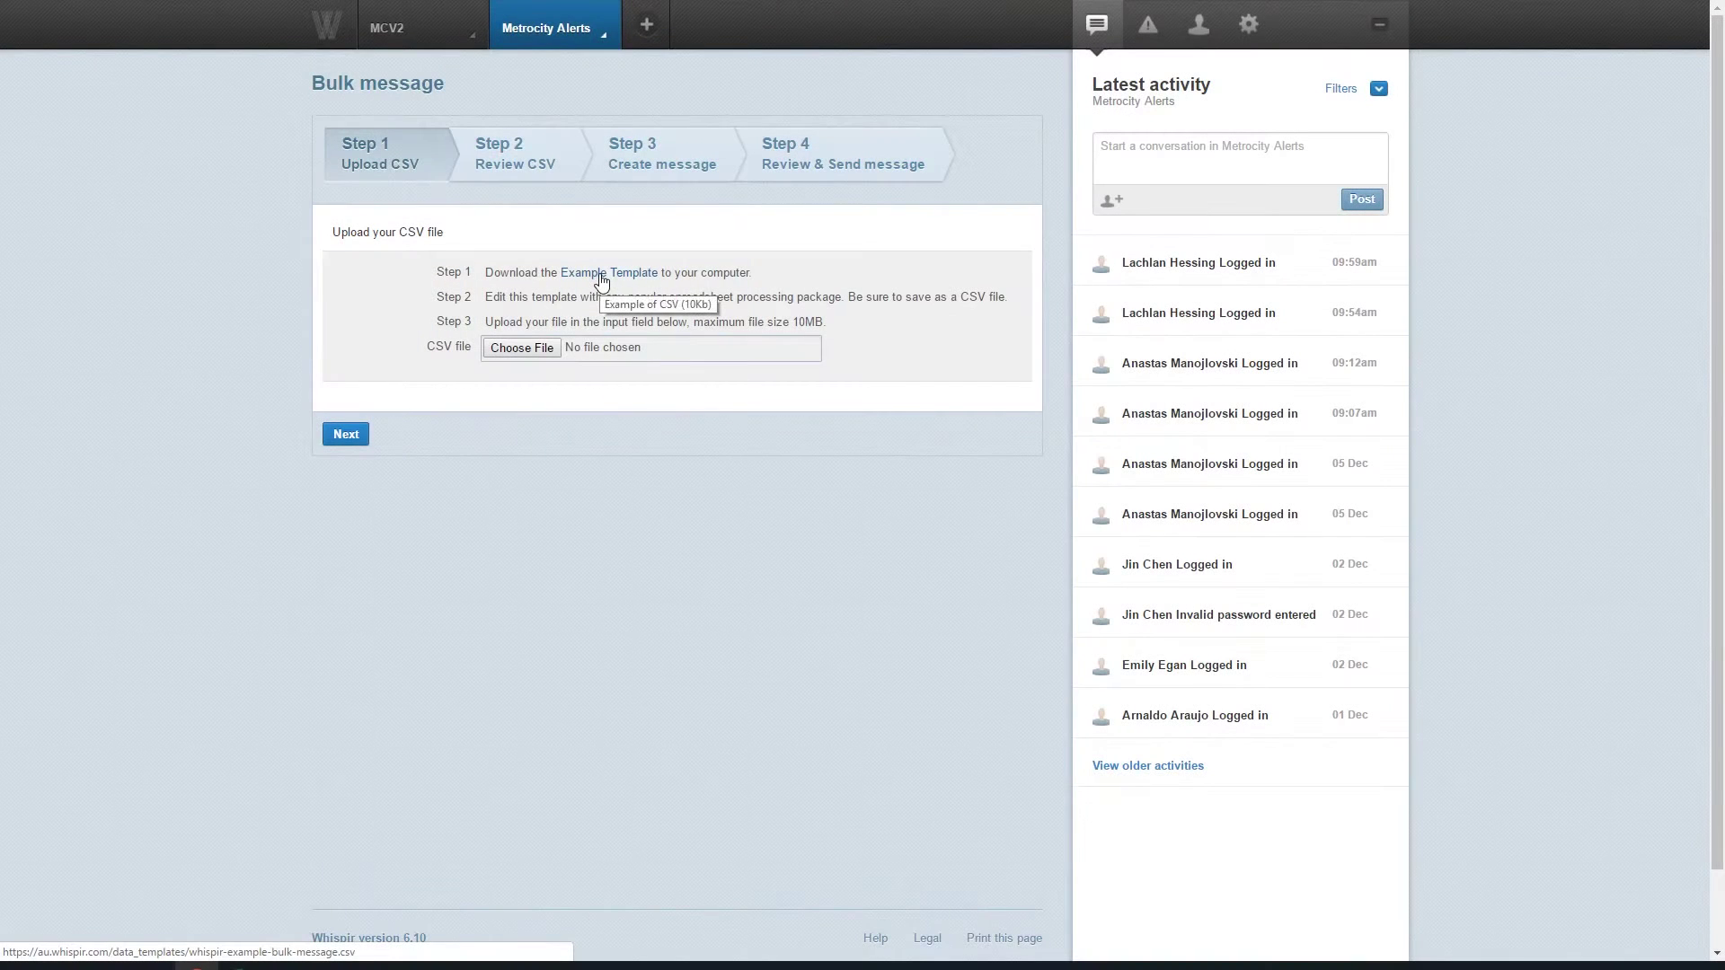
# Step: Download the example bulk-message template and save it as Shift Notification Template.csv
pyautogui.click(597, 279)
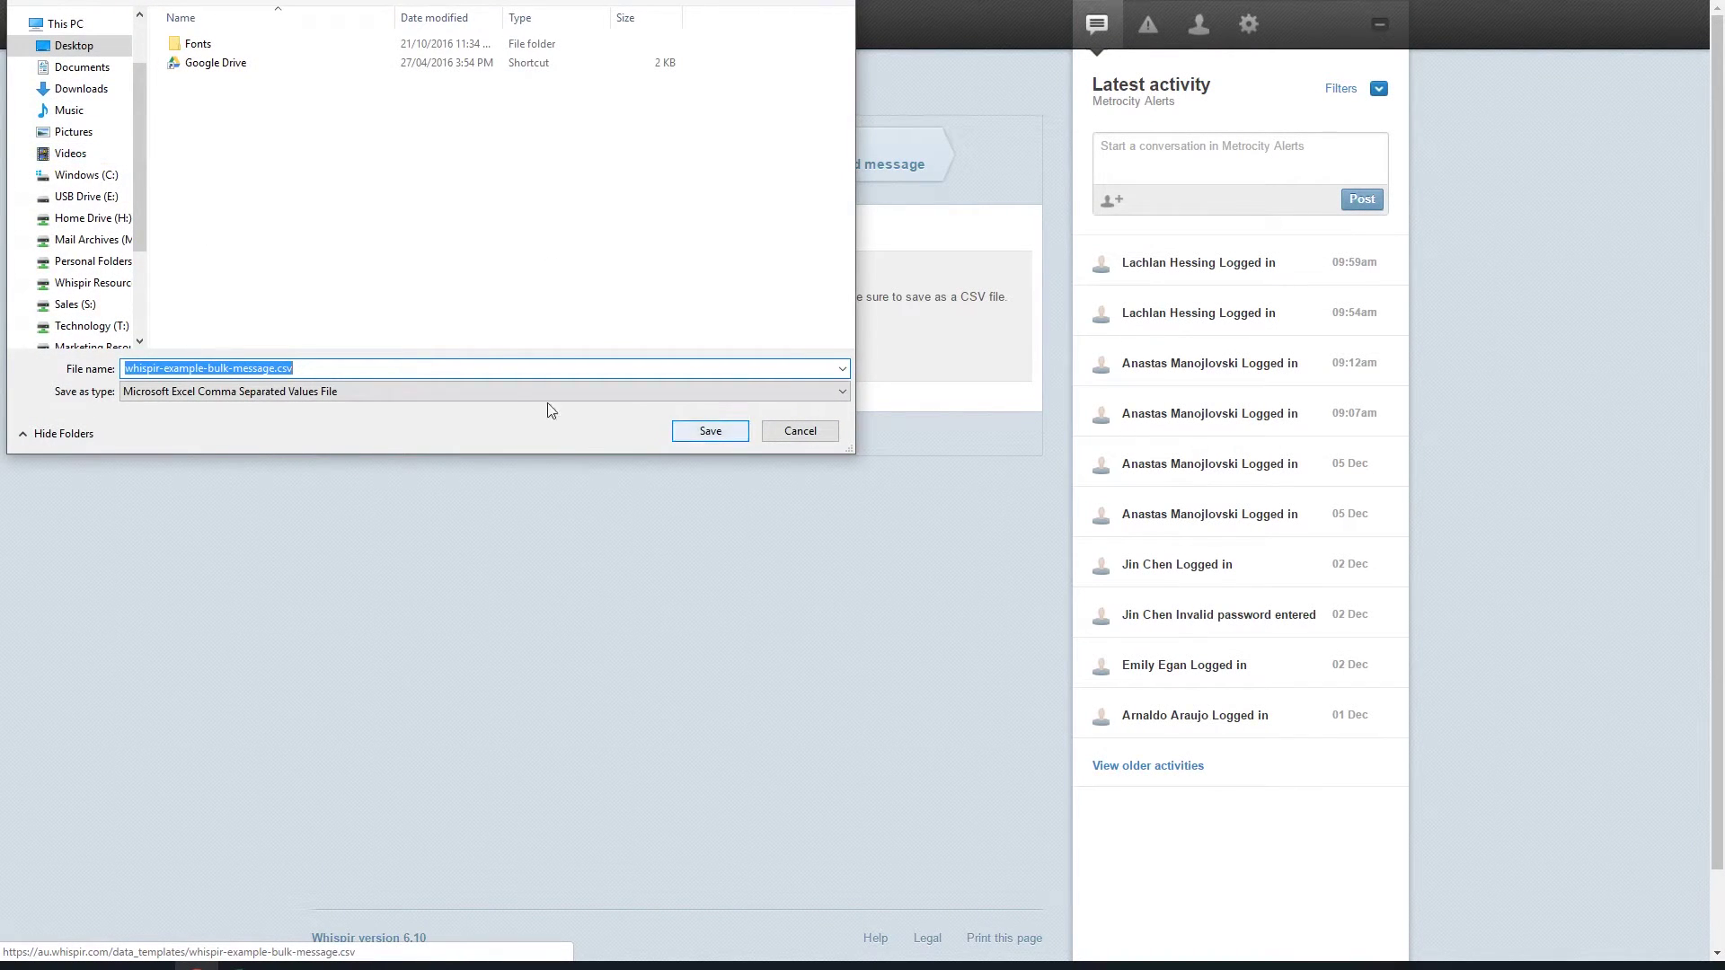
pyautogui.write('Shift Notification Template.csv')
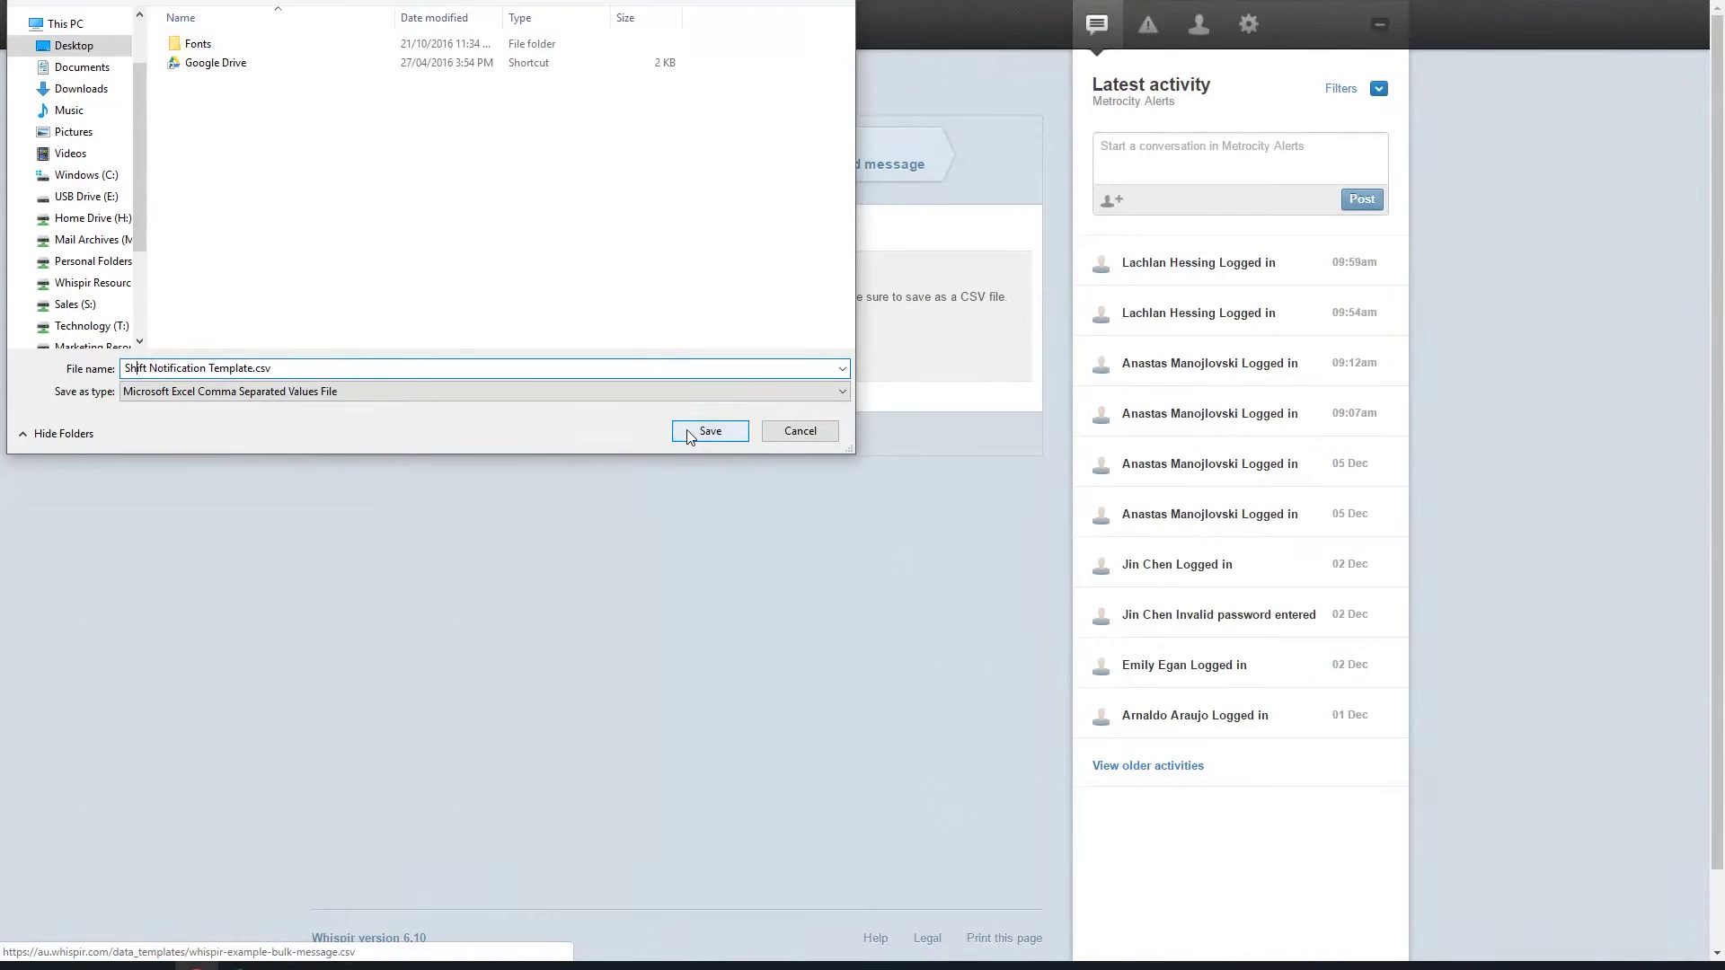
pyautogui.click(709, 431)
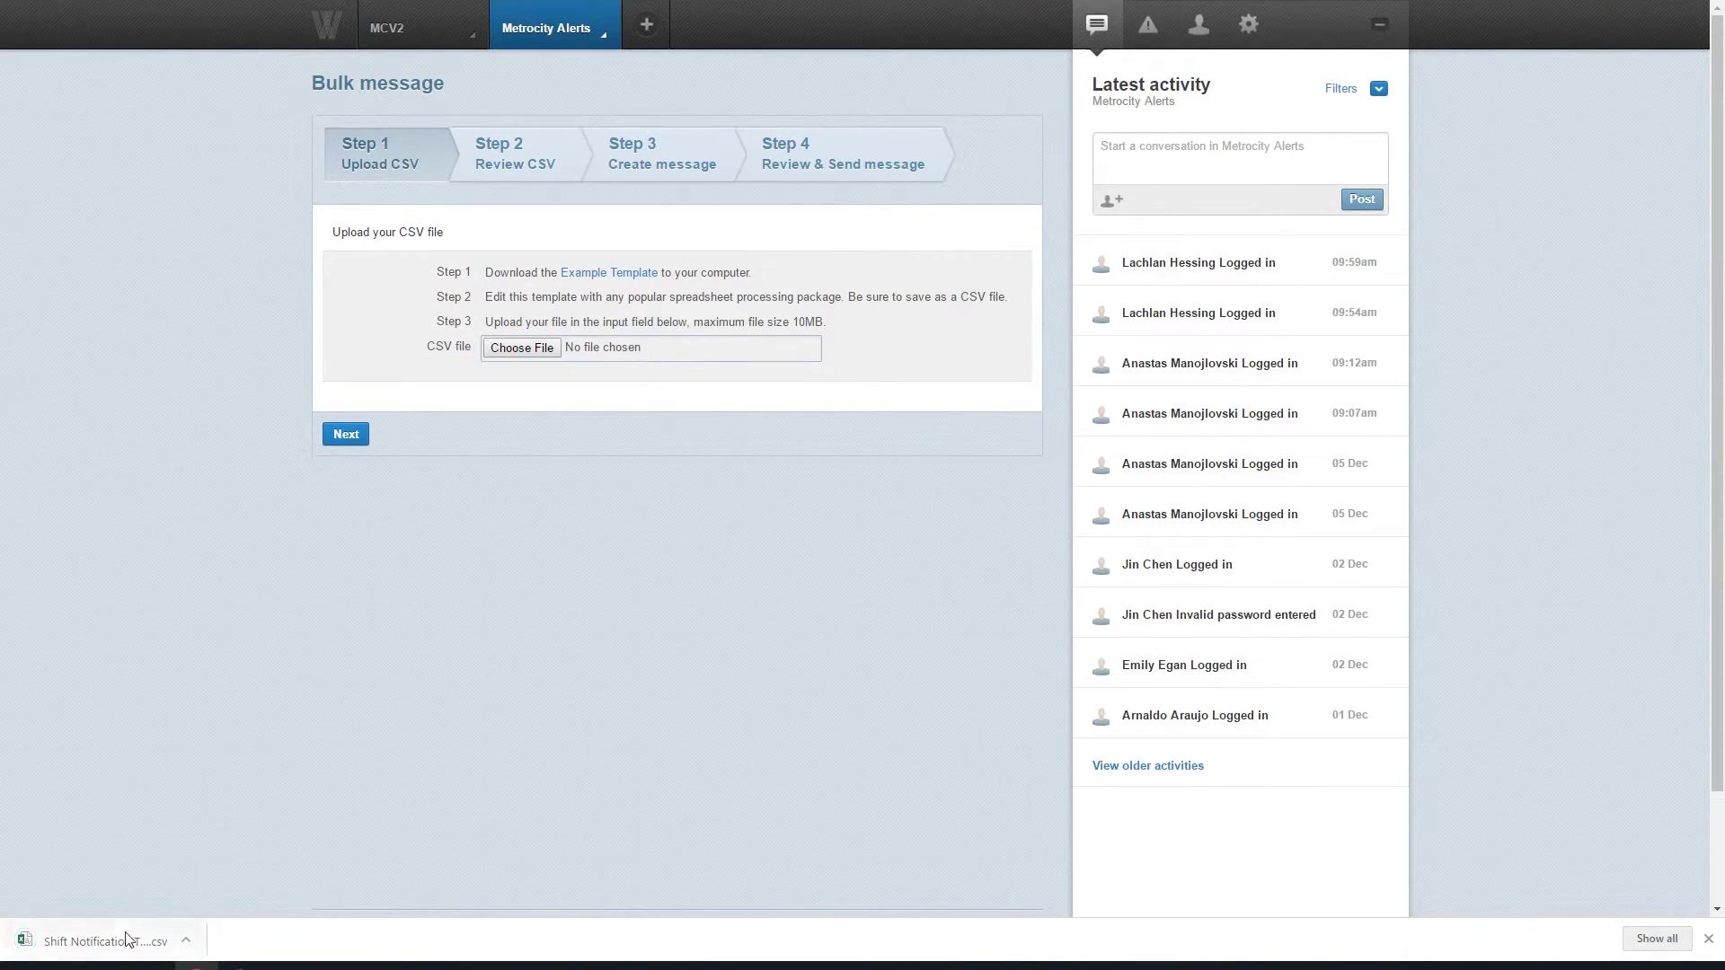
# Step: Open the template in Excel, fit column C, and enter the recipient's name and 'Your next shift is at' in row 3
pyautogui.click(131, 943)
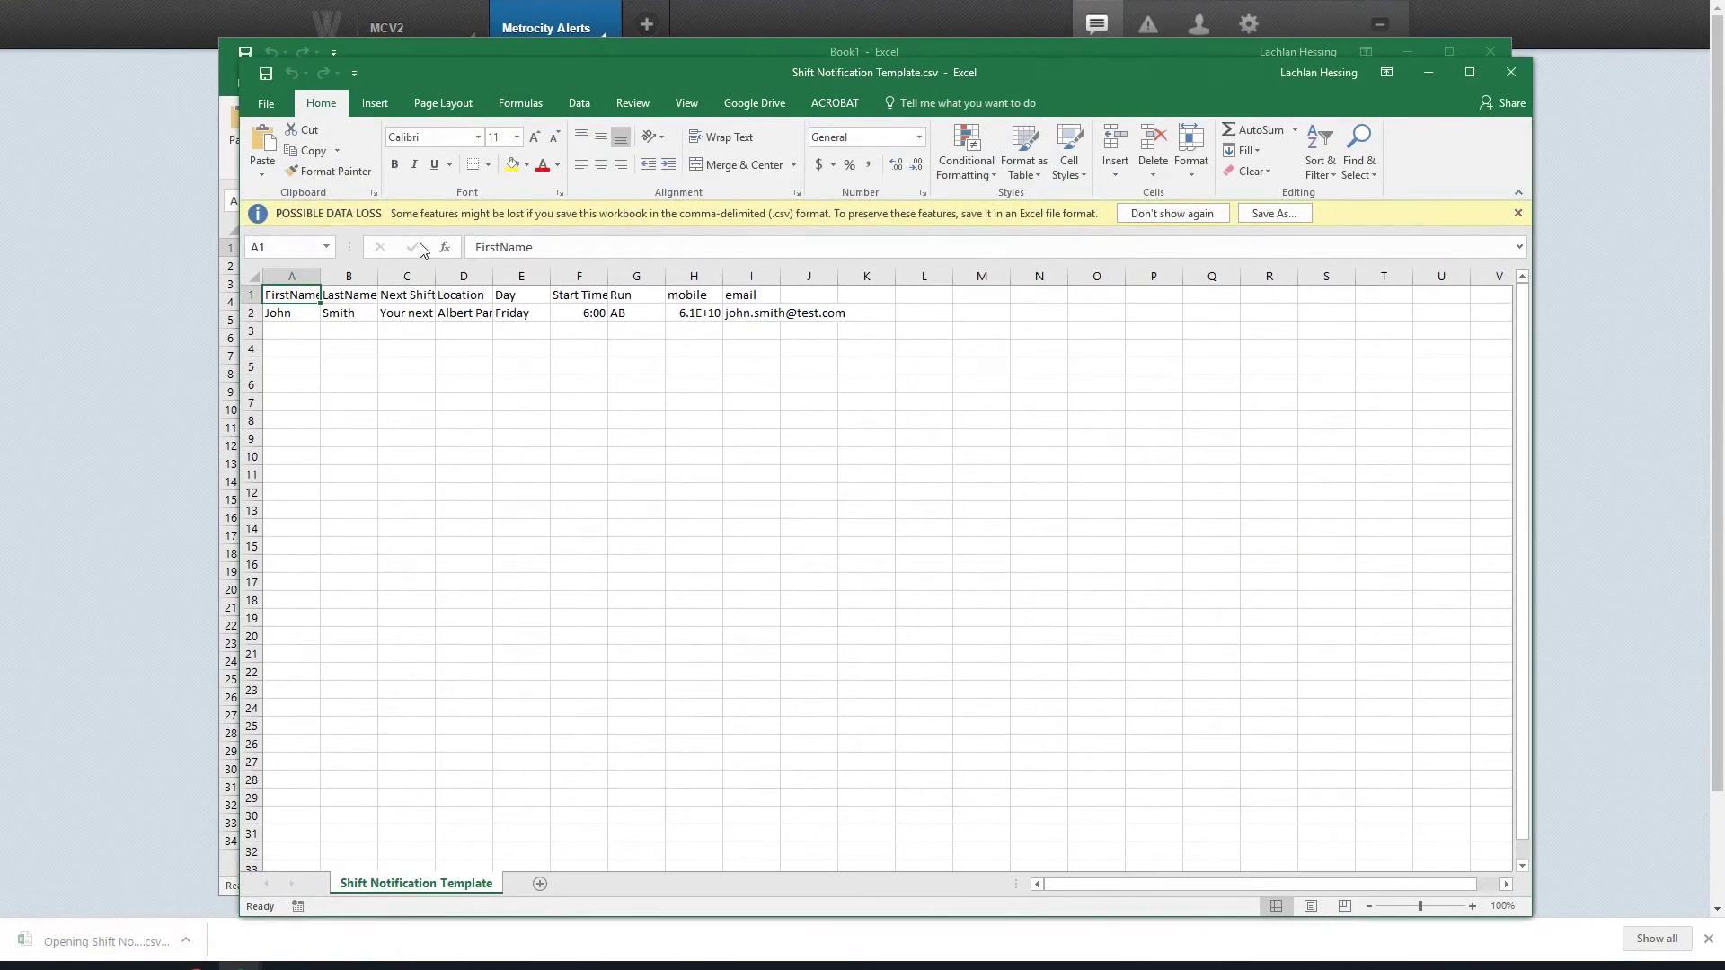
pyautogui.moveTo(435, 276); pyautogui.dragTo(489, 278)
pyautogui.doubleClick(293, 332)
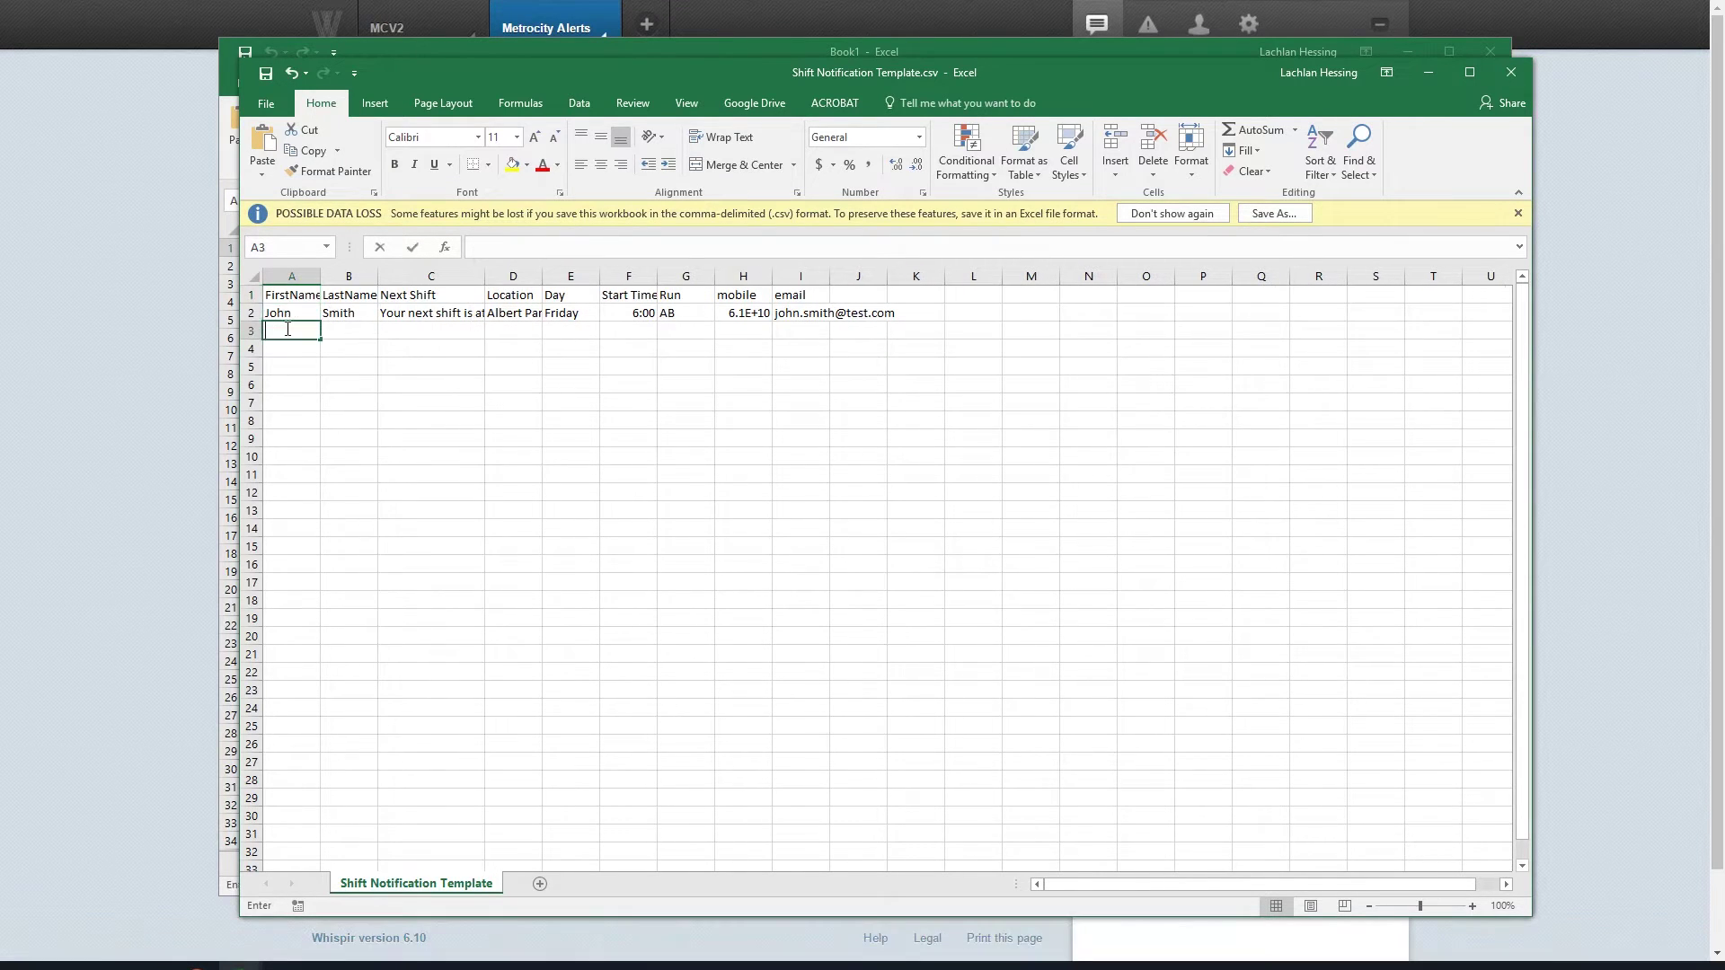
pyautogui.write('Jane')
pyautogui.press('Tab')
pyautogui.write('Doe')
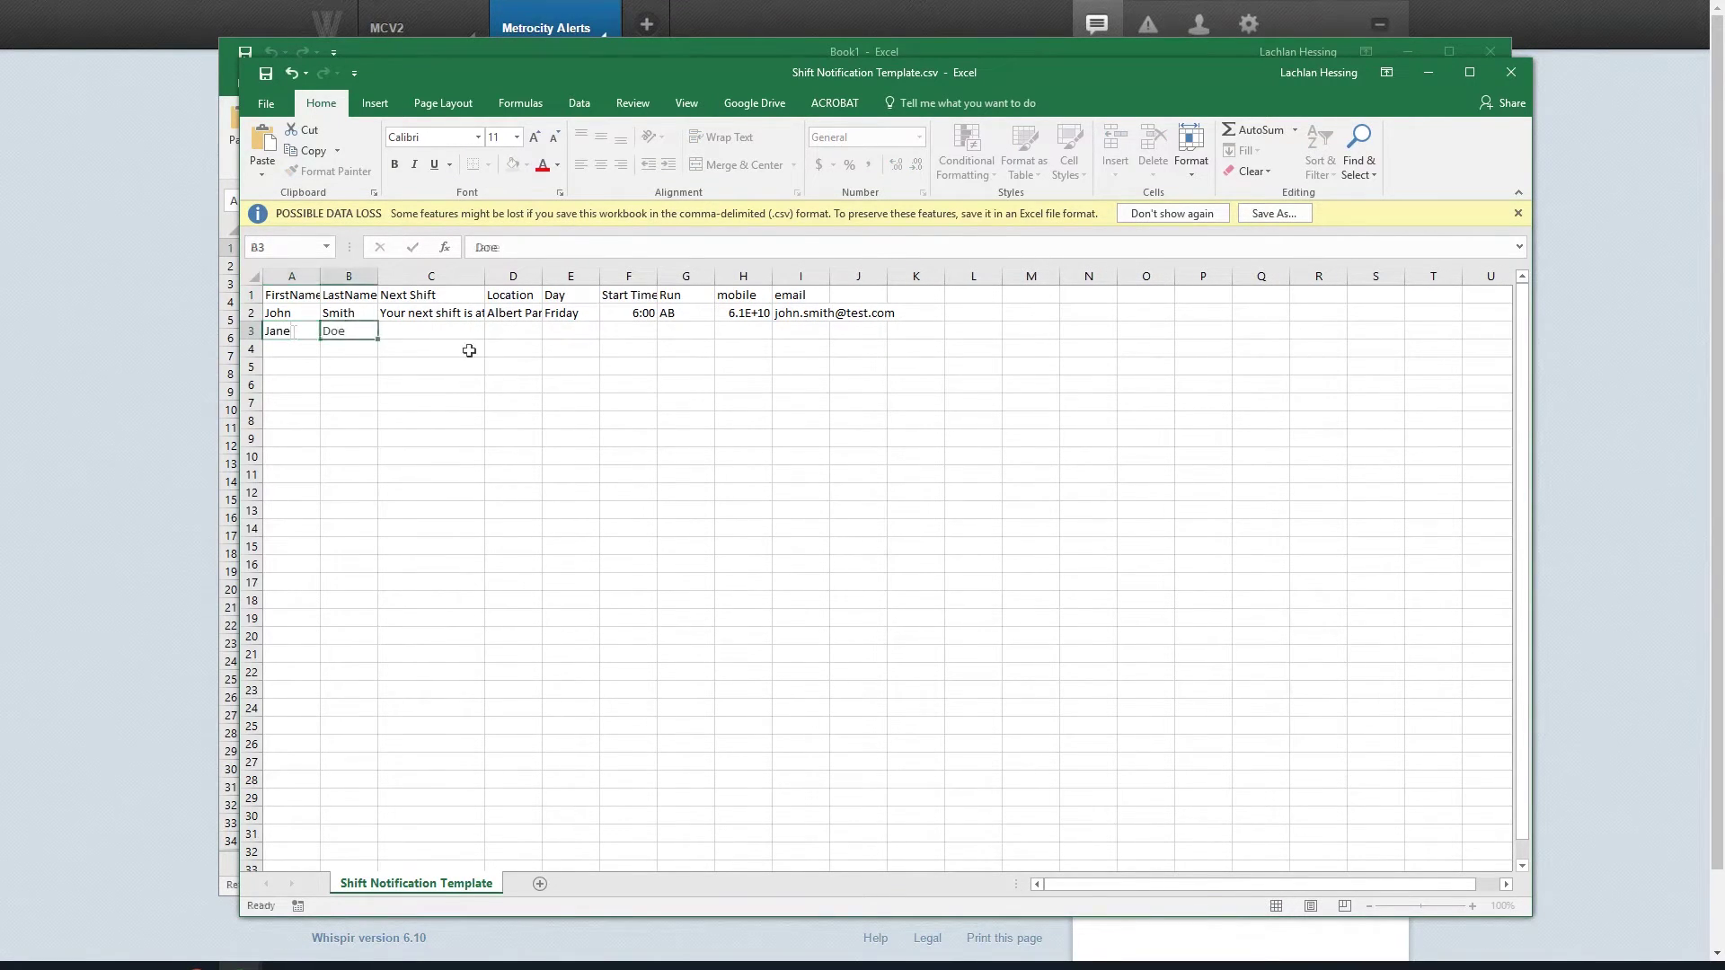
pyautogui.press('Tab')
pyautogui.write('Your next')
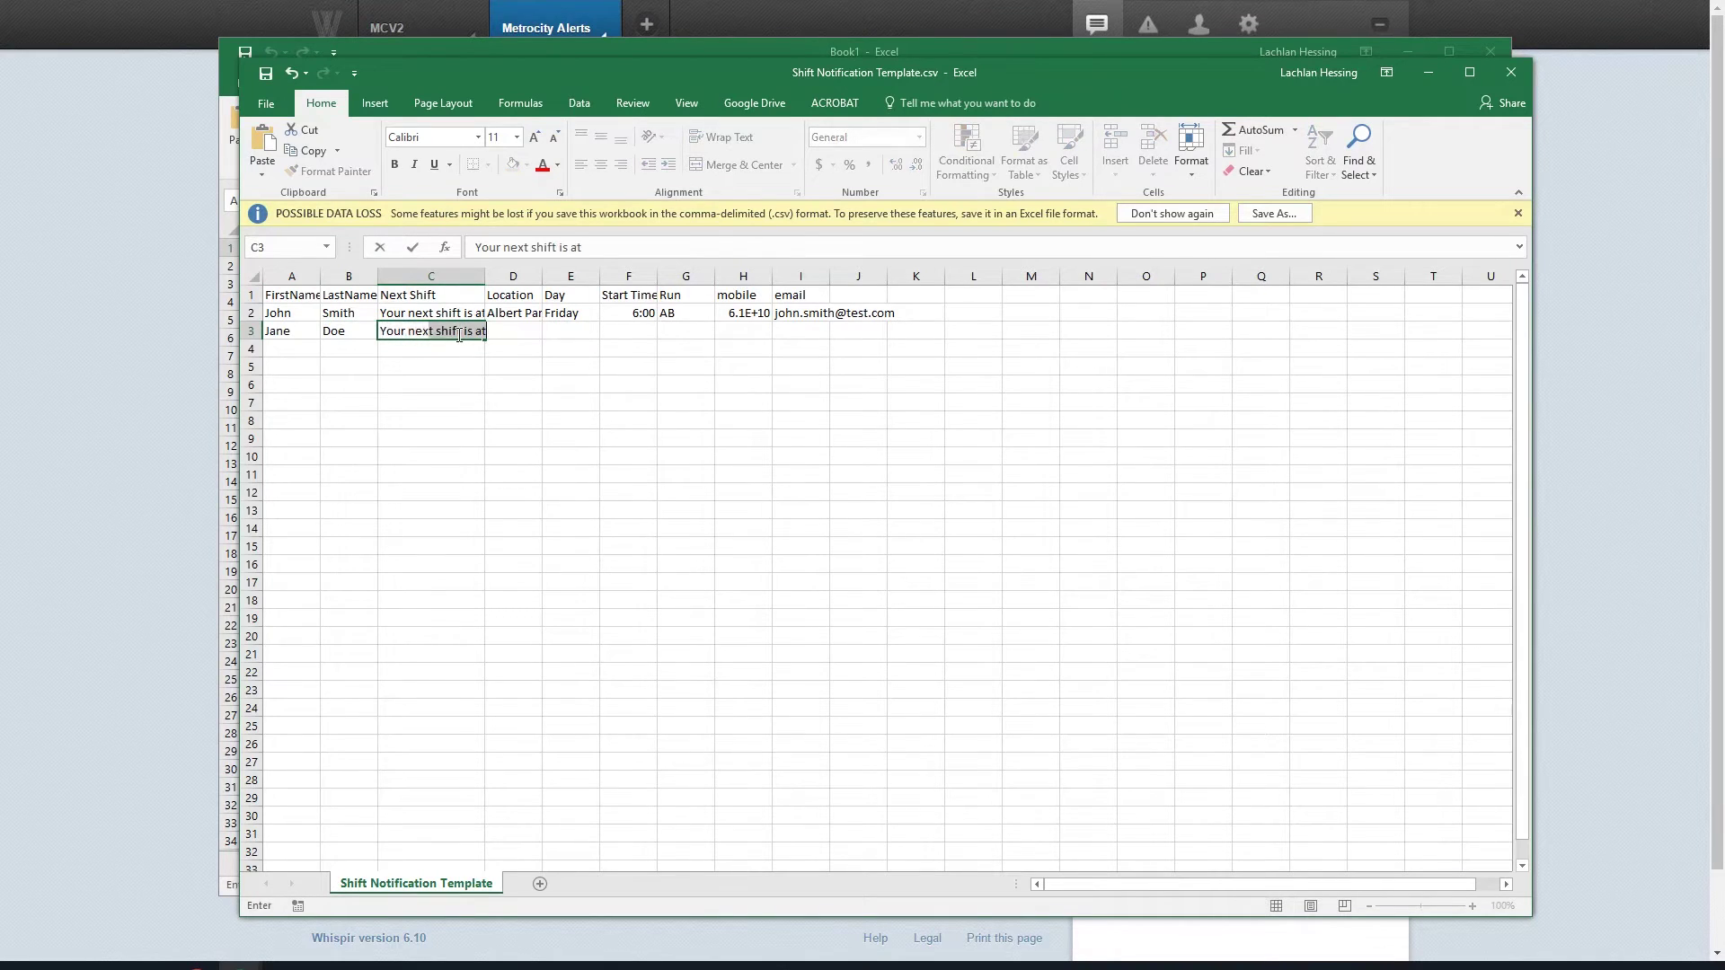
pyautogui.write(' shift is at')
pyautogui.press('Tab')
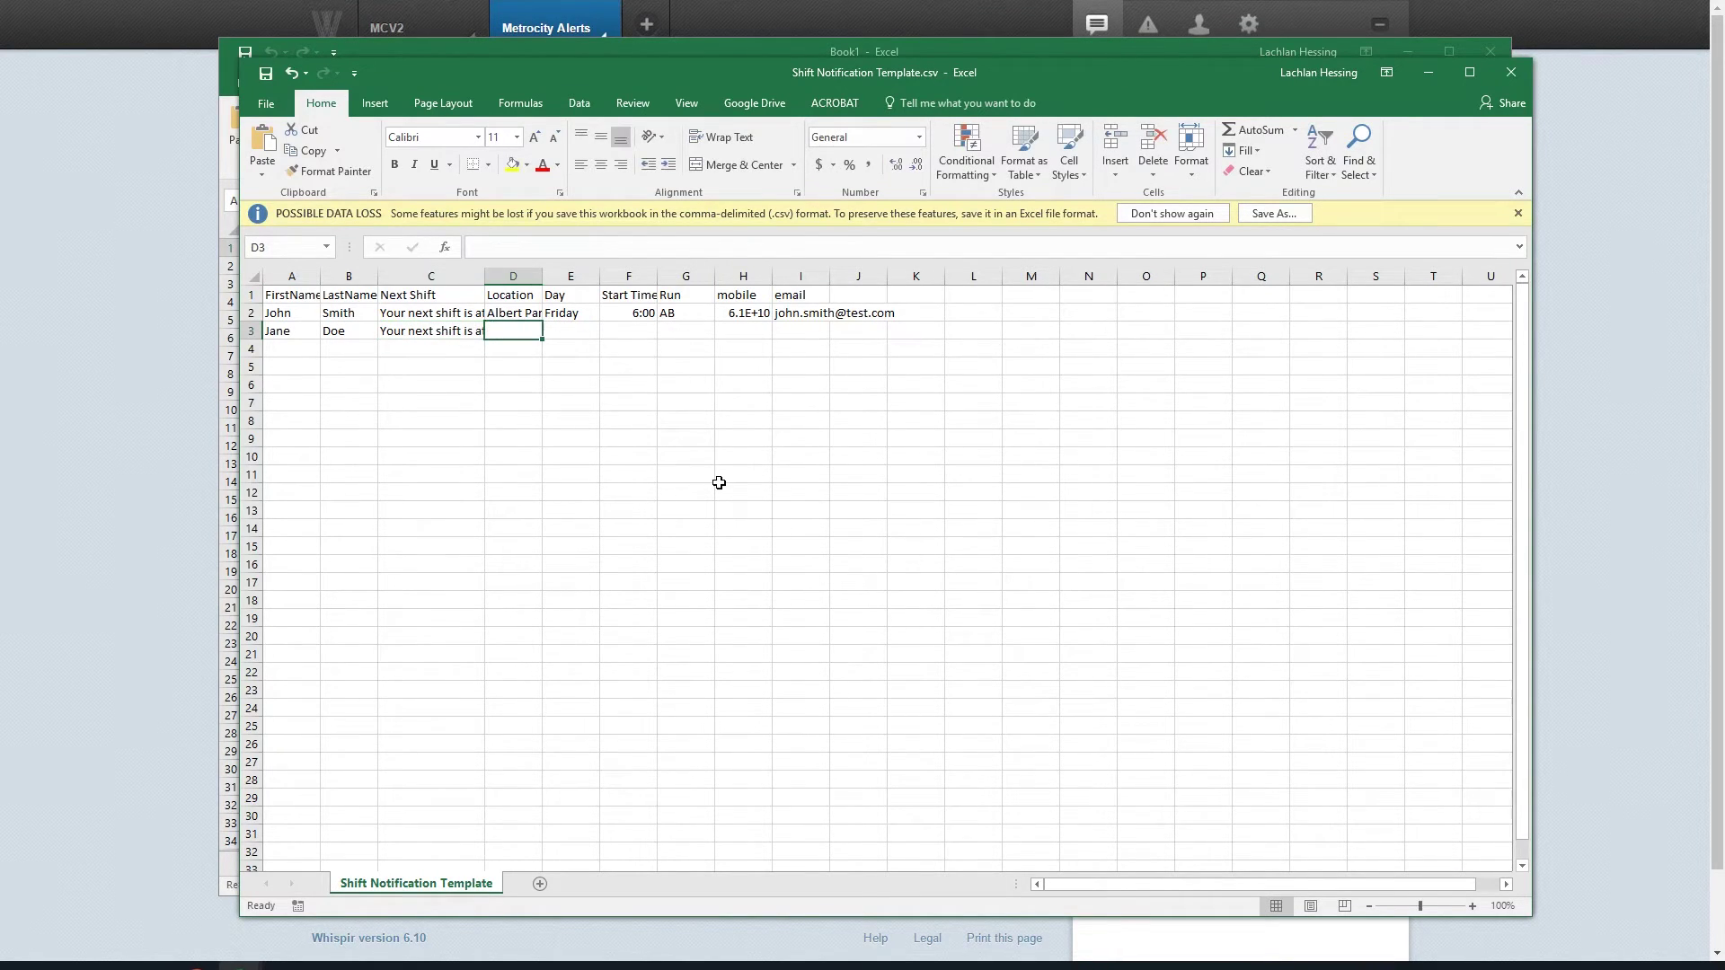
# Step: Complete row 3 with Lilydale, Tuesday and a 9:00 start time, then save the file
pyautogui.write('Lilyd')
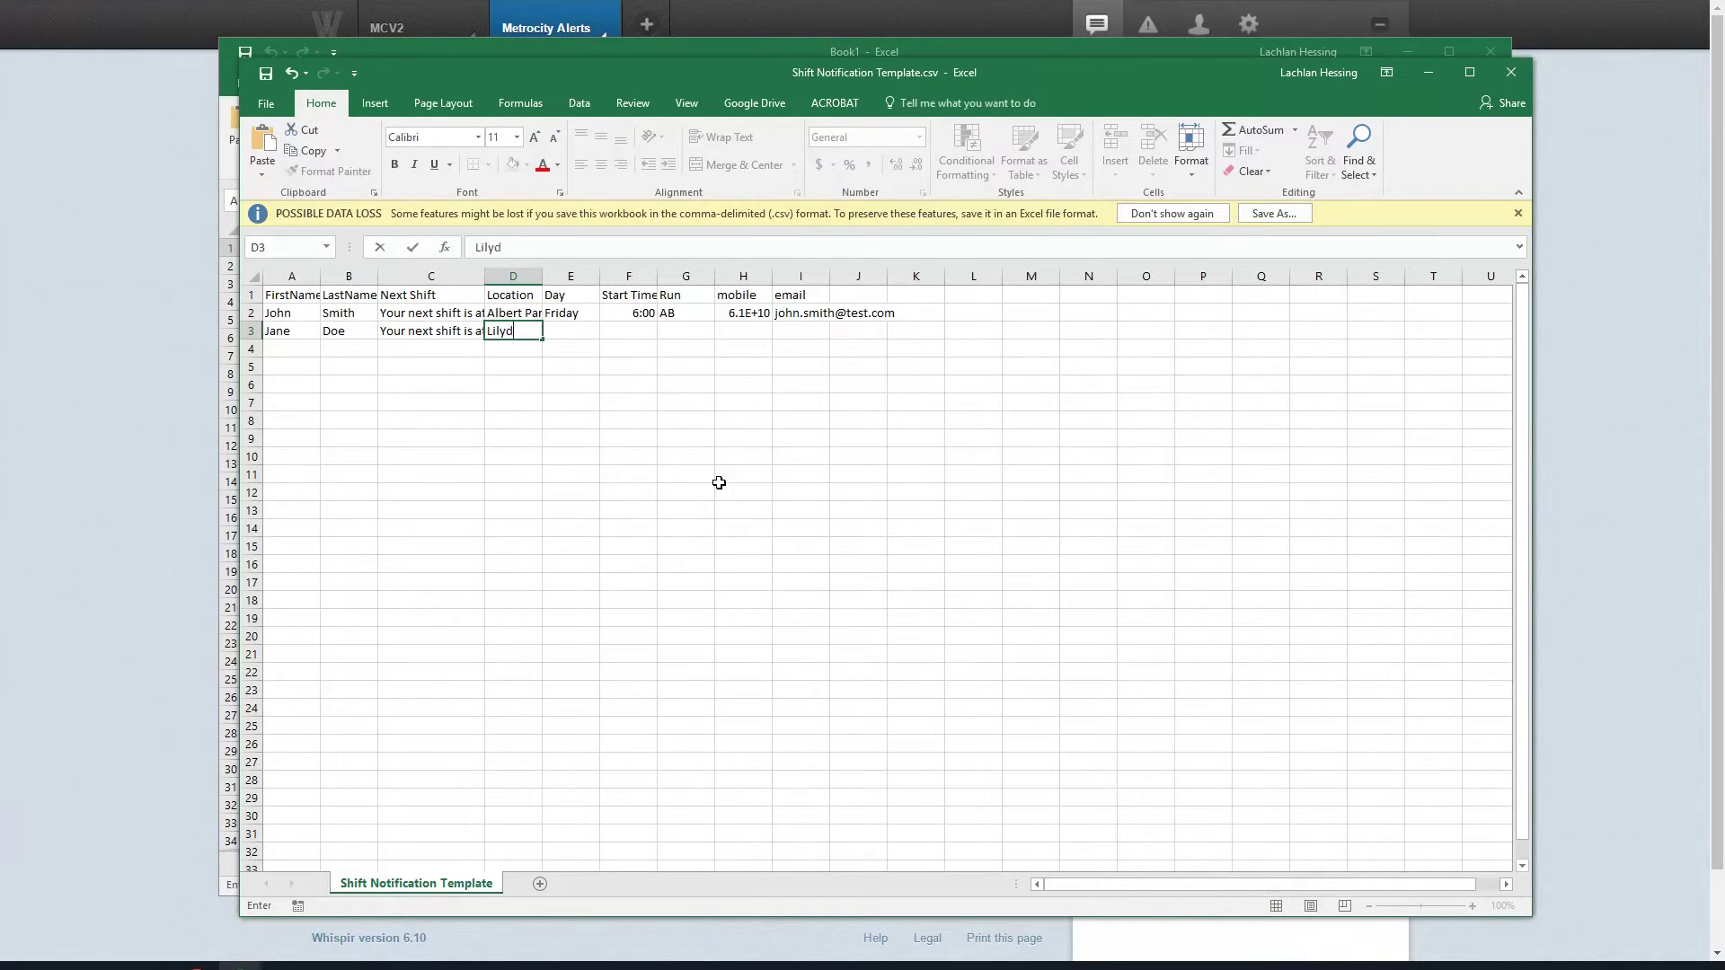
pyautogui.write('ale')
pyautogui.press('Tab')
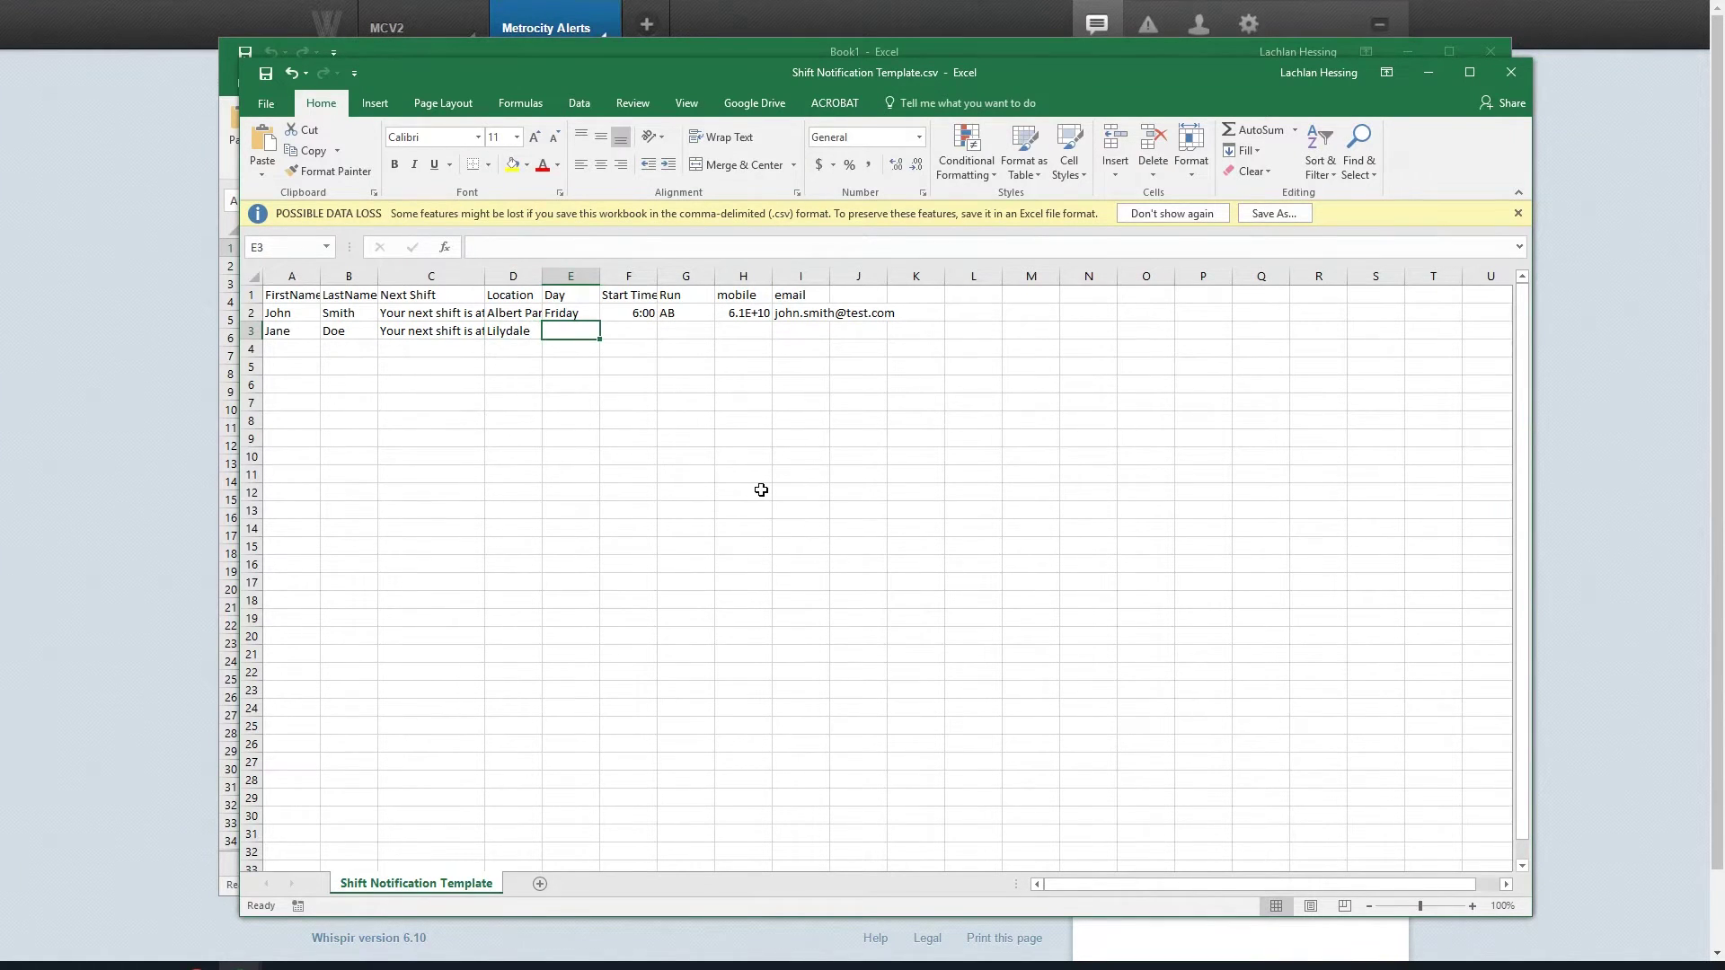
pyautogui.write('Tuesd')
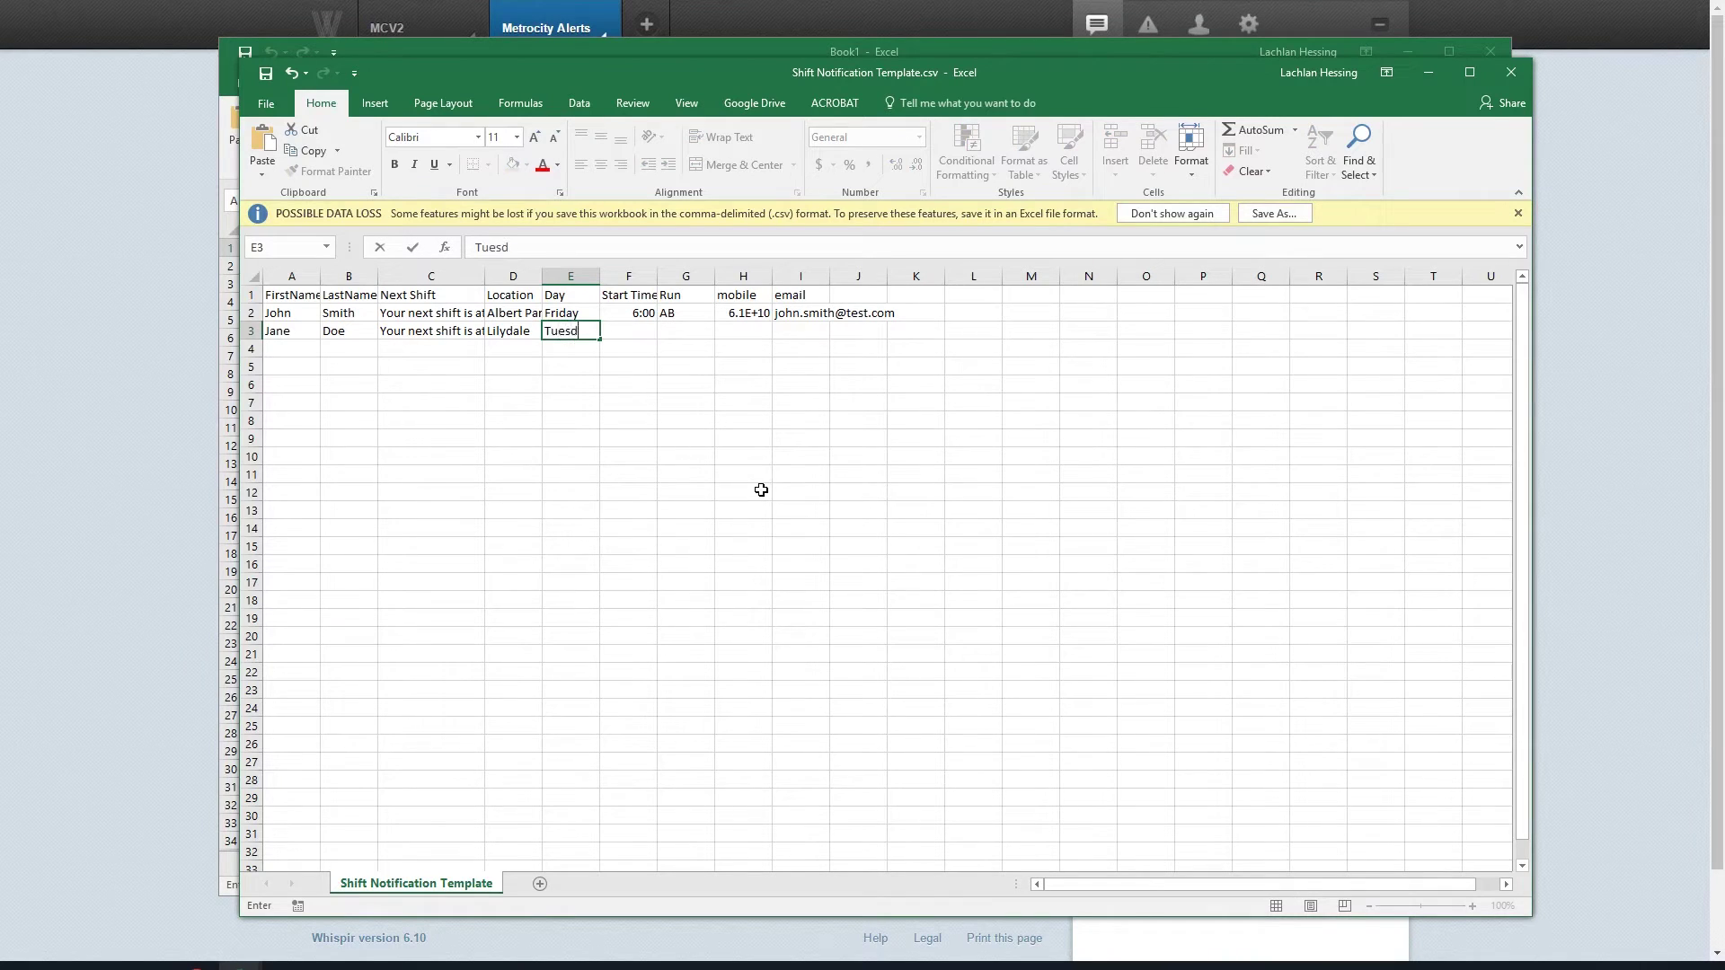
pyautogui.write('ay')
pyautogui.press('Tab')
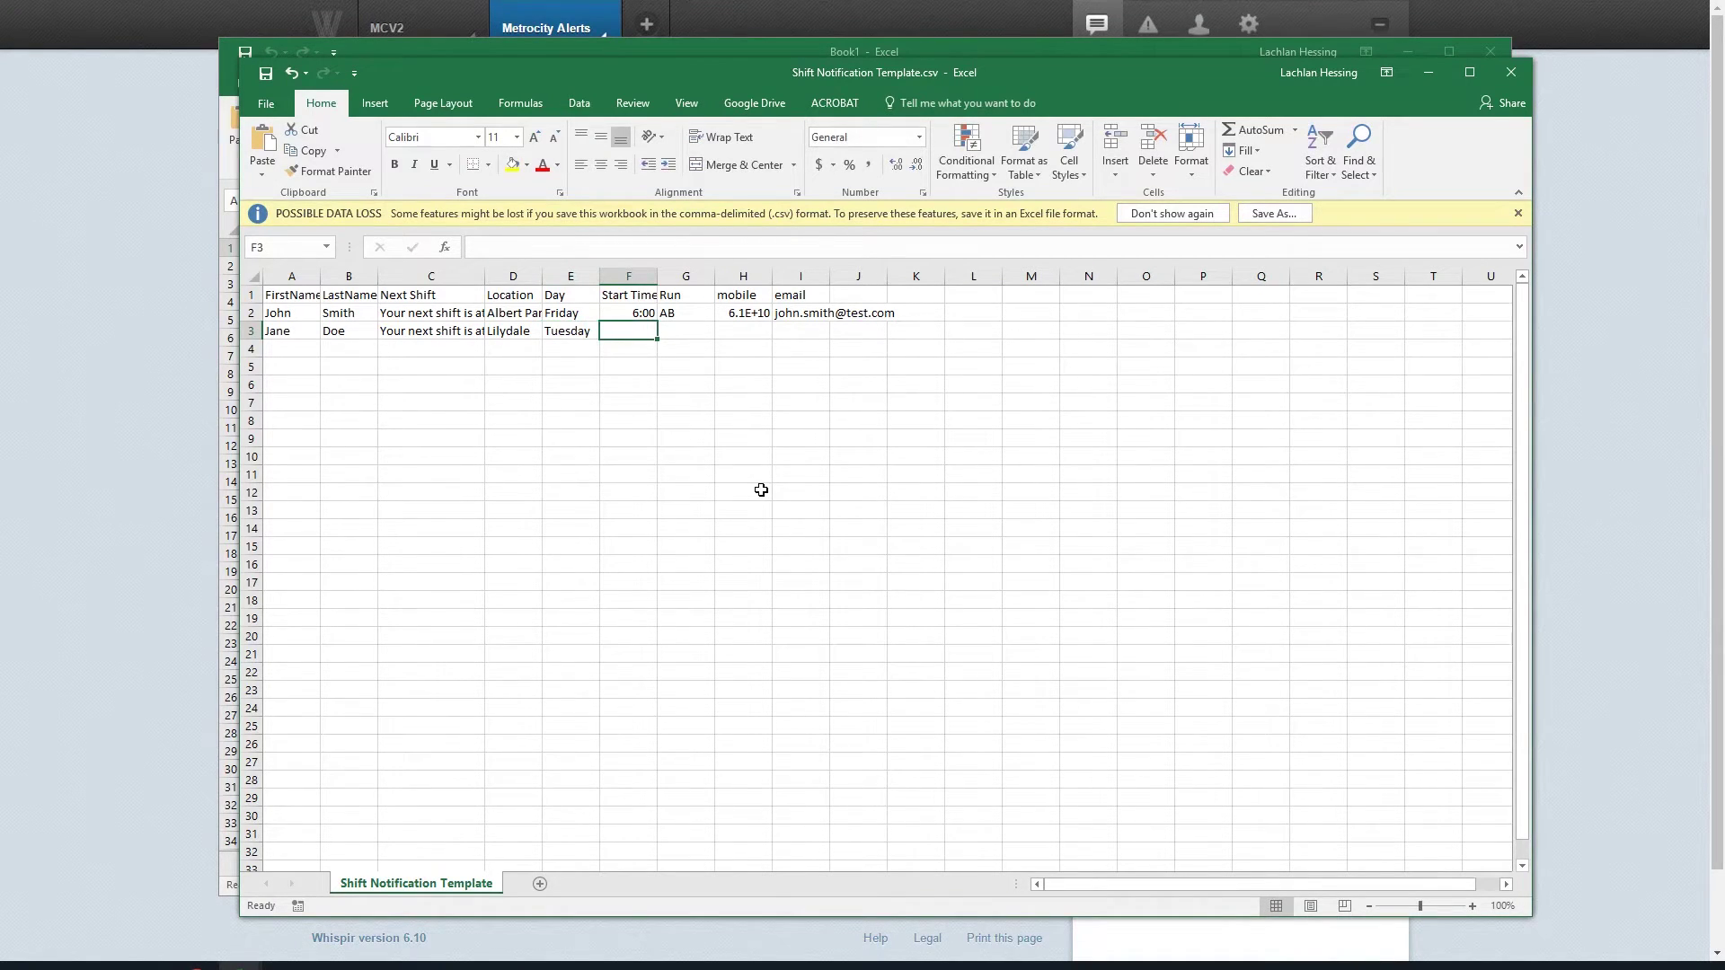
pyautogui.write('9:')
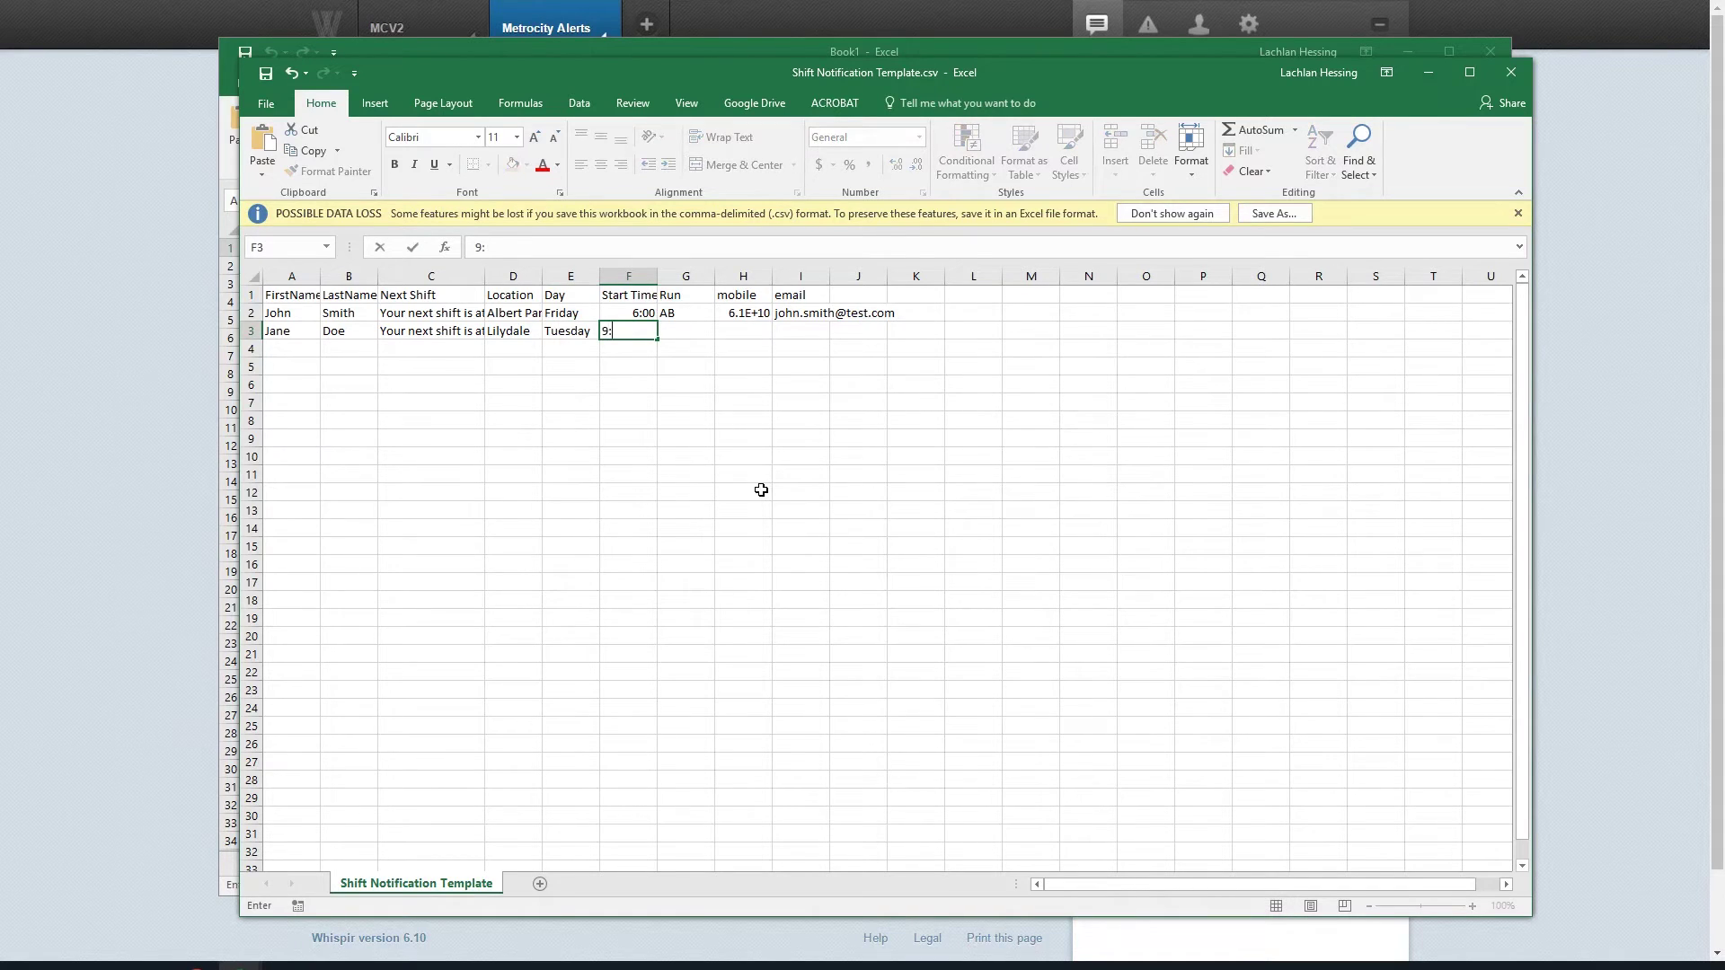
pyautogui.write('00')
pyautogui.press('Tab')
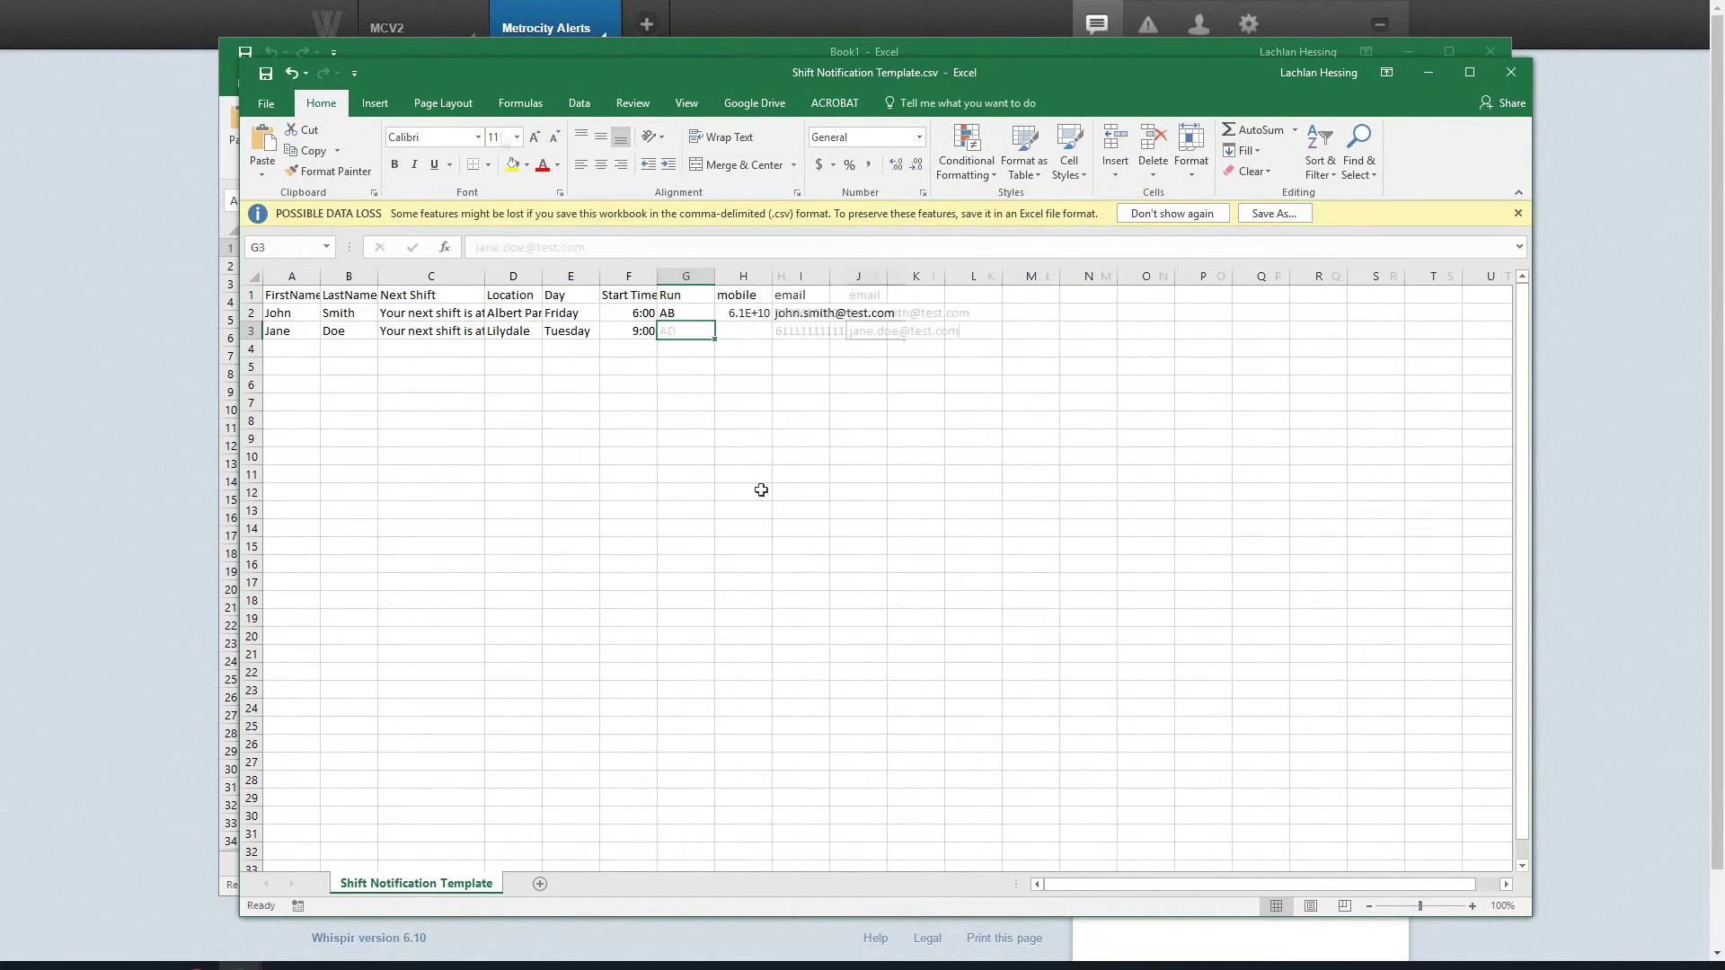
pyautogui.click(266, 76)
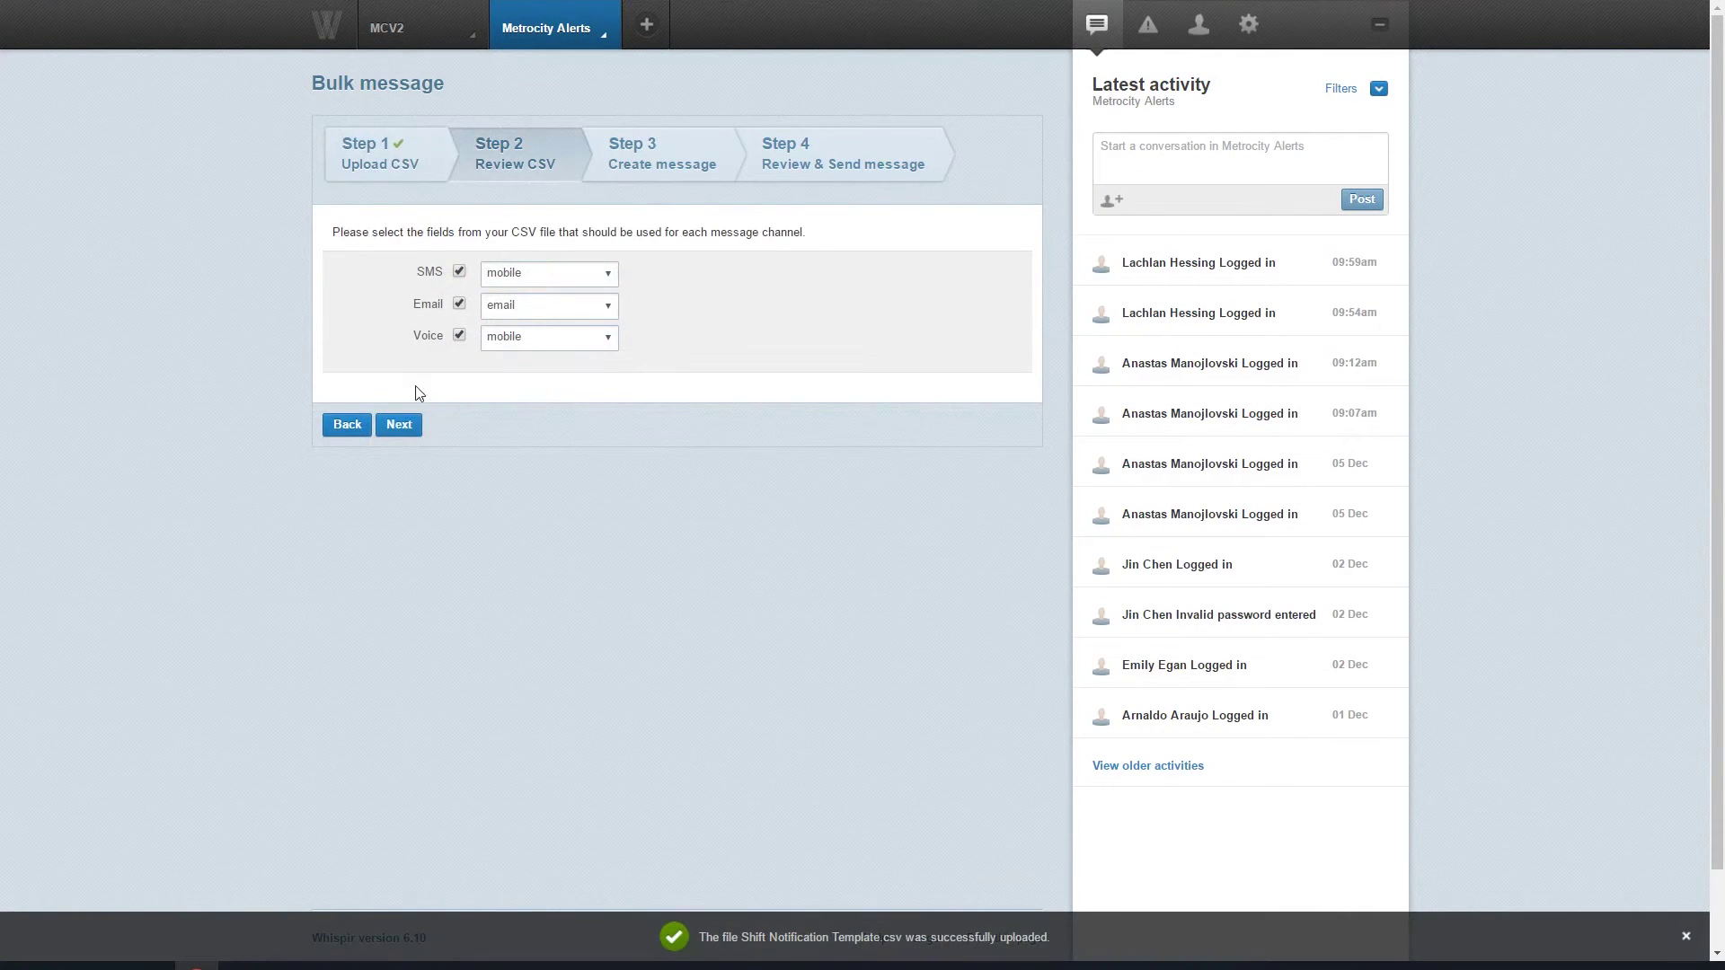
pyautogui.click(393, 427)
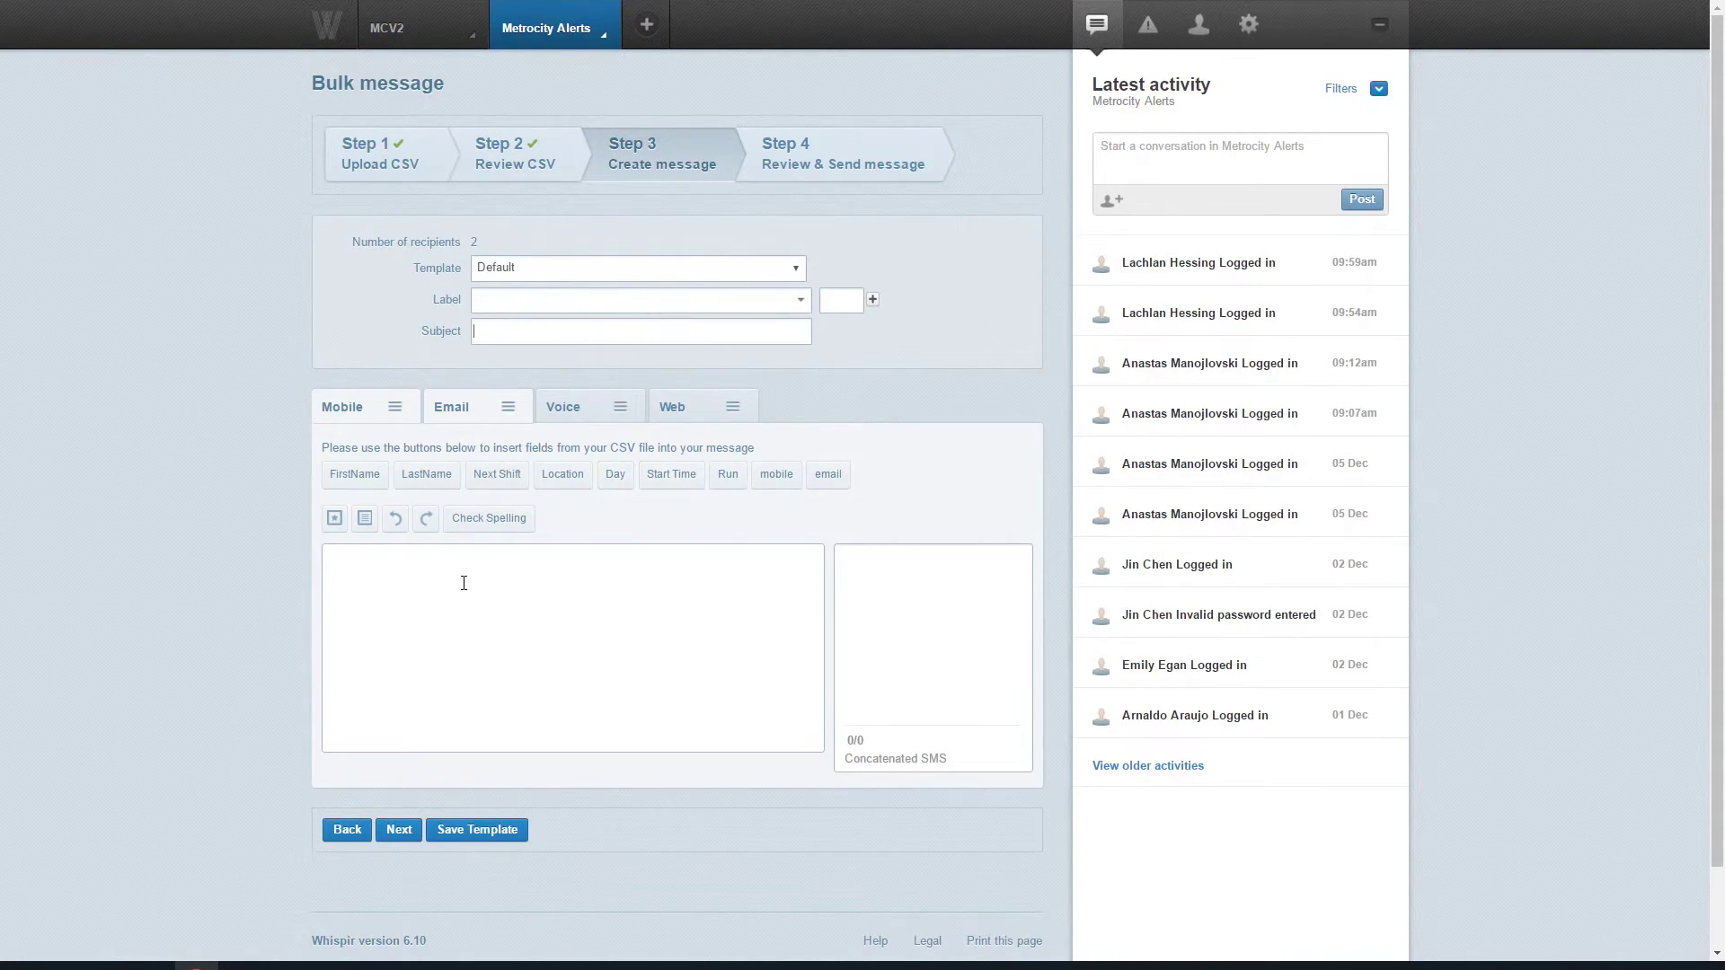
pyautogui.write('i')
pyautogui.click(355, 476)
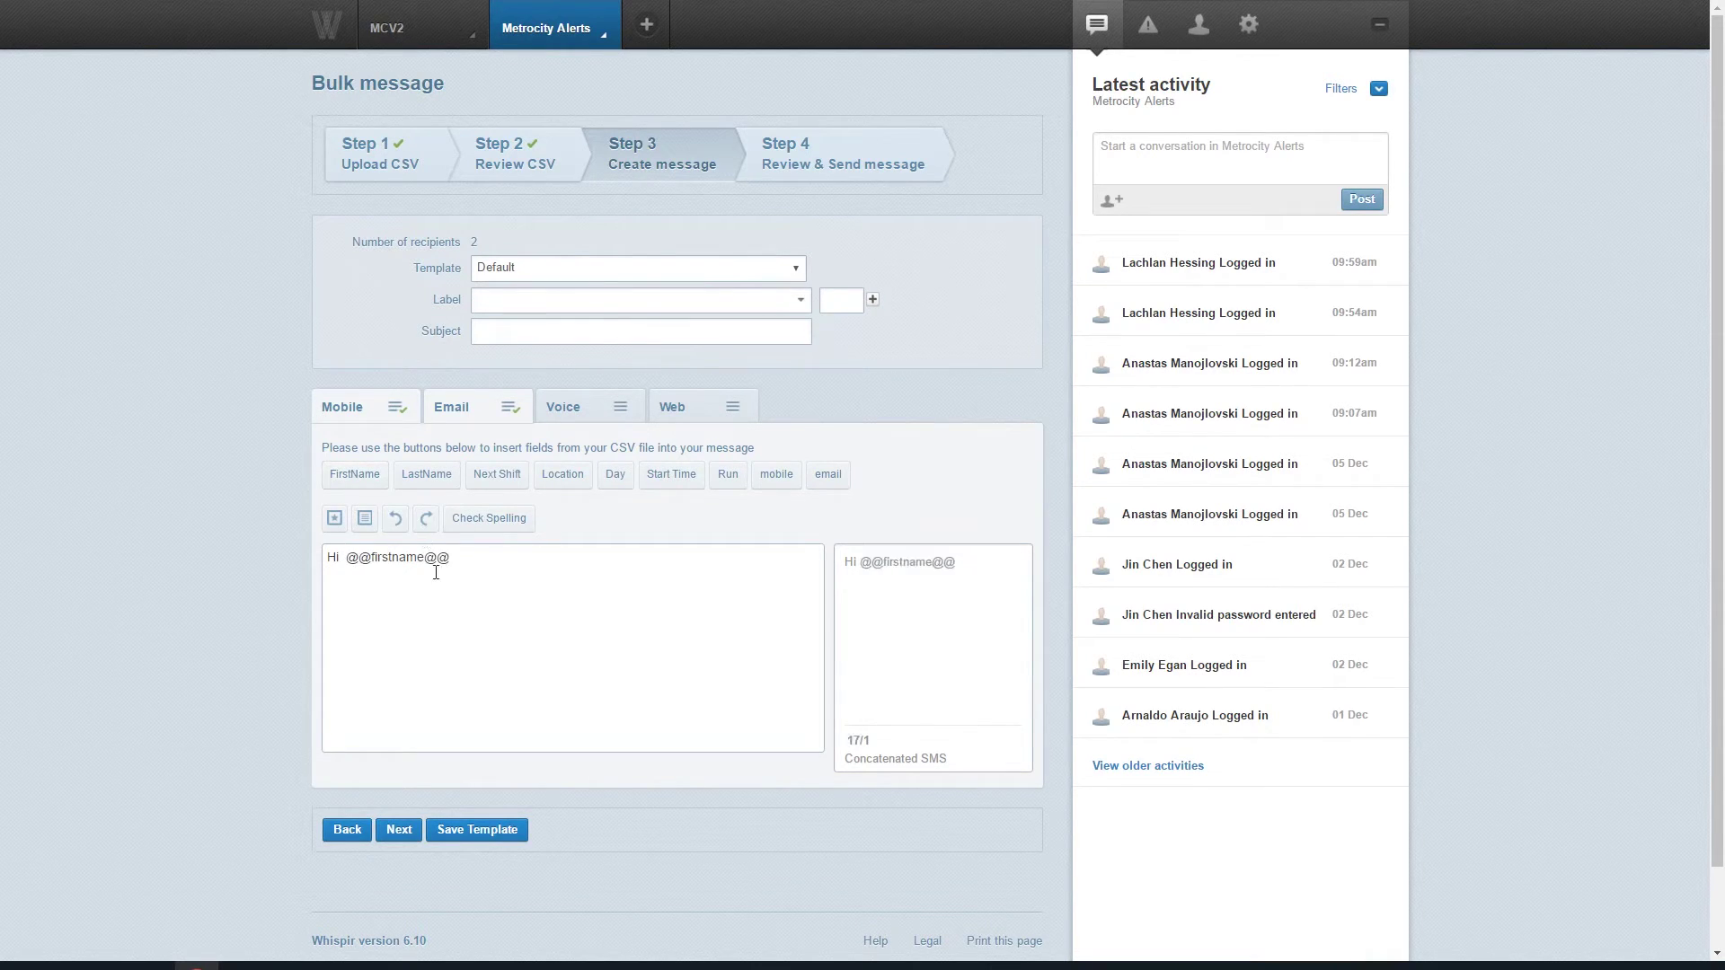
pyautogui.click(410, 476)
pyautogui.write('.')
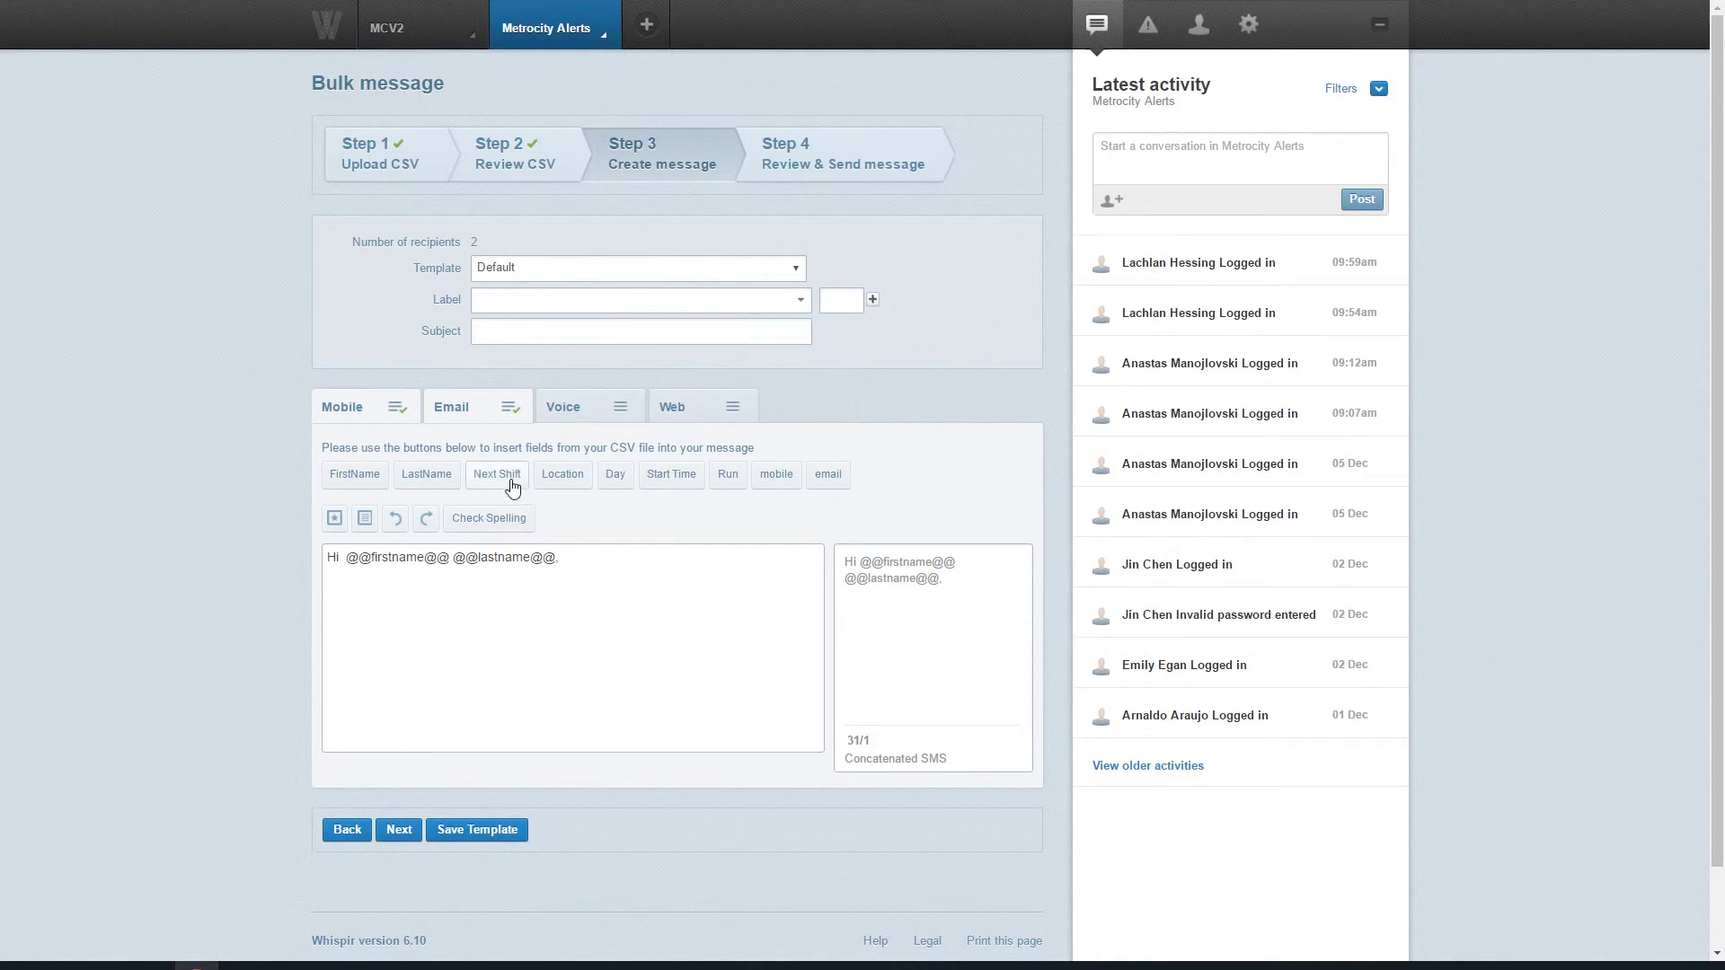
pyautogui.click(499, 476)
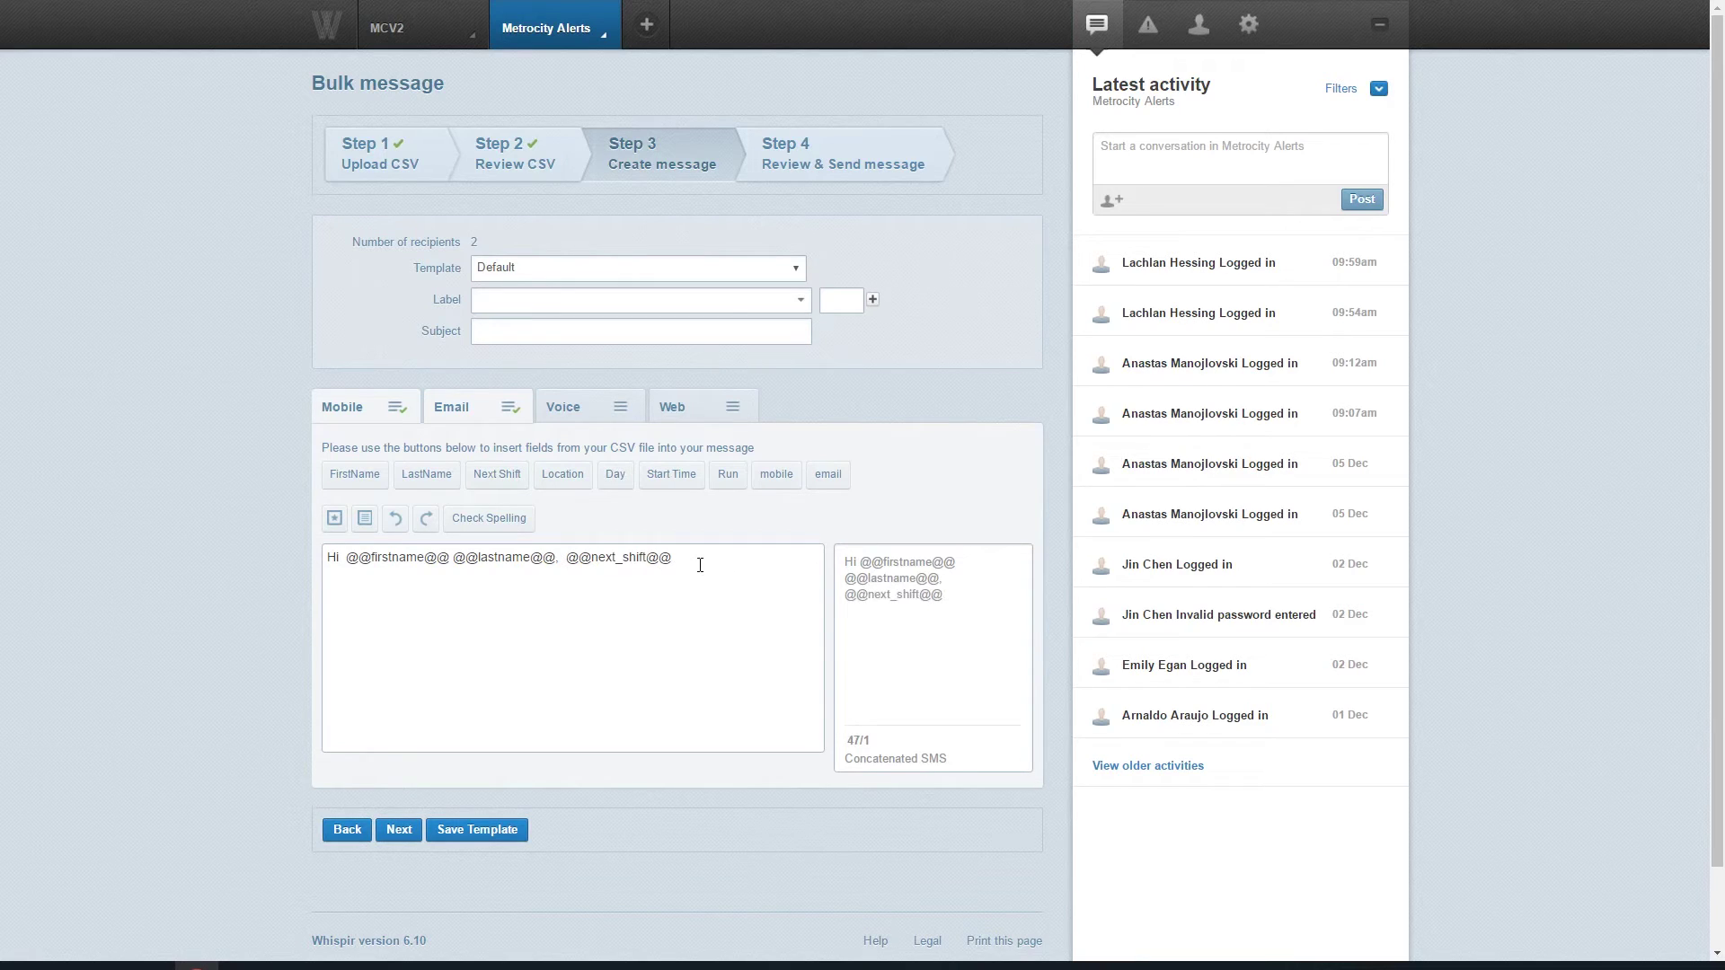
pyautogui.click(573, 479)
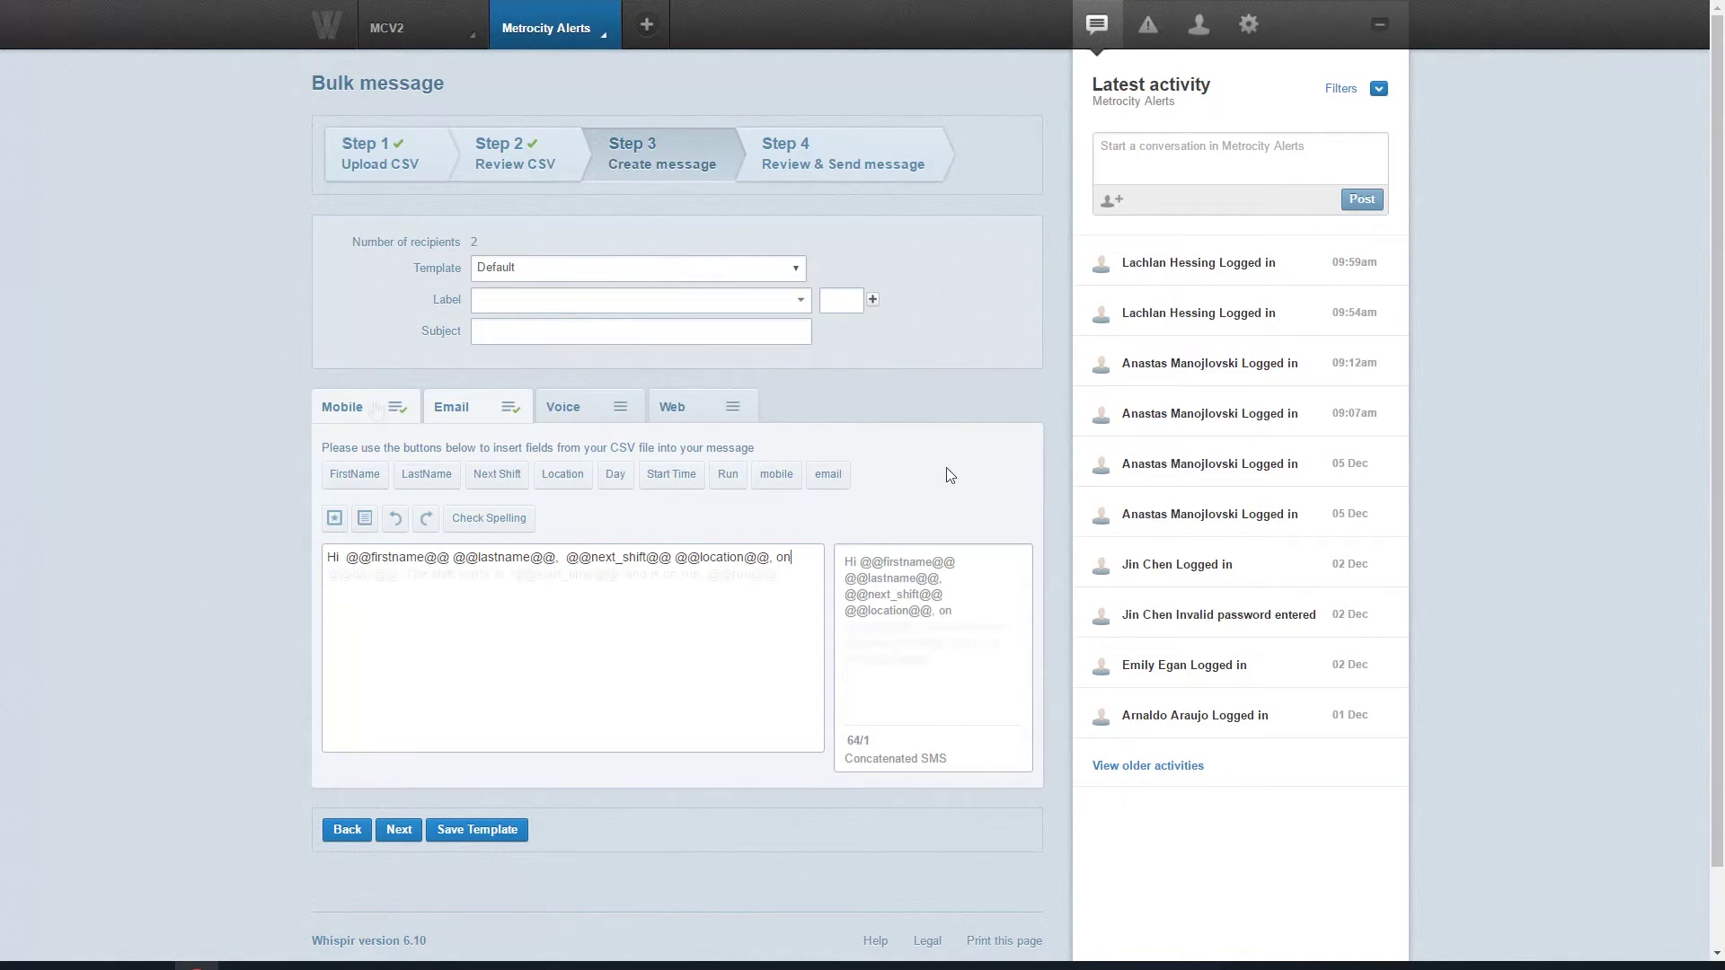
pyautogui.write('@@day@@. The shift starts at  @@start_time@@, and is on run  @@run@@.')
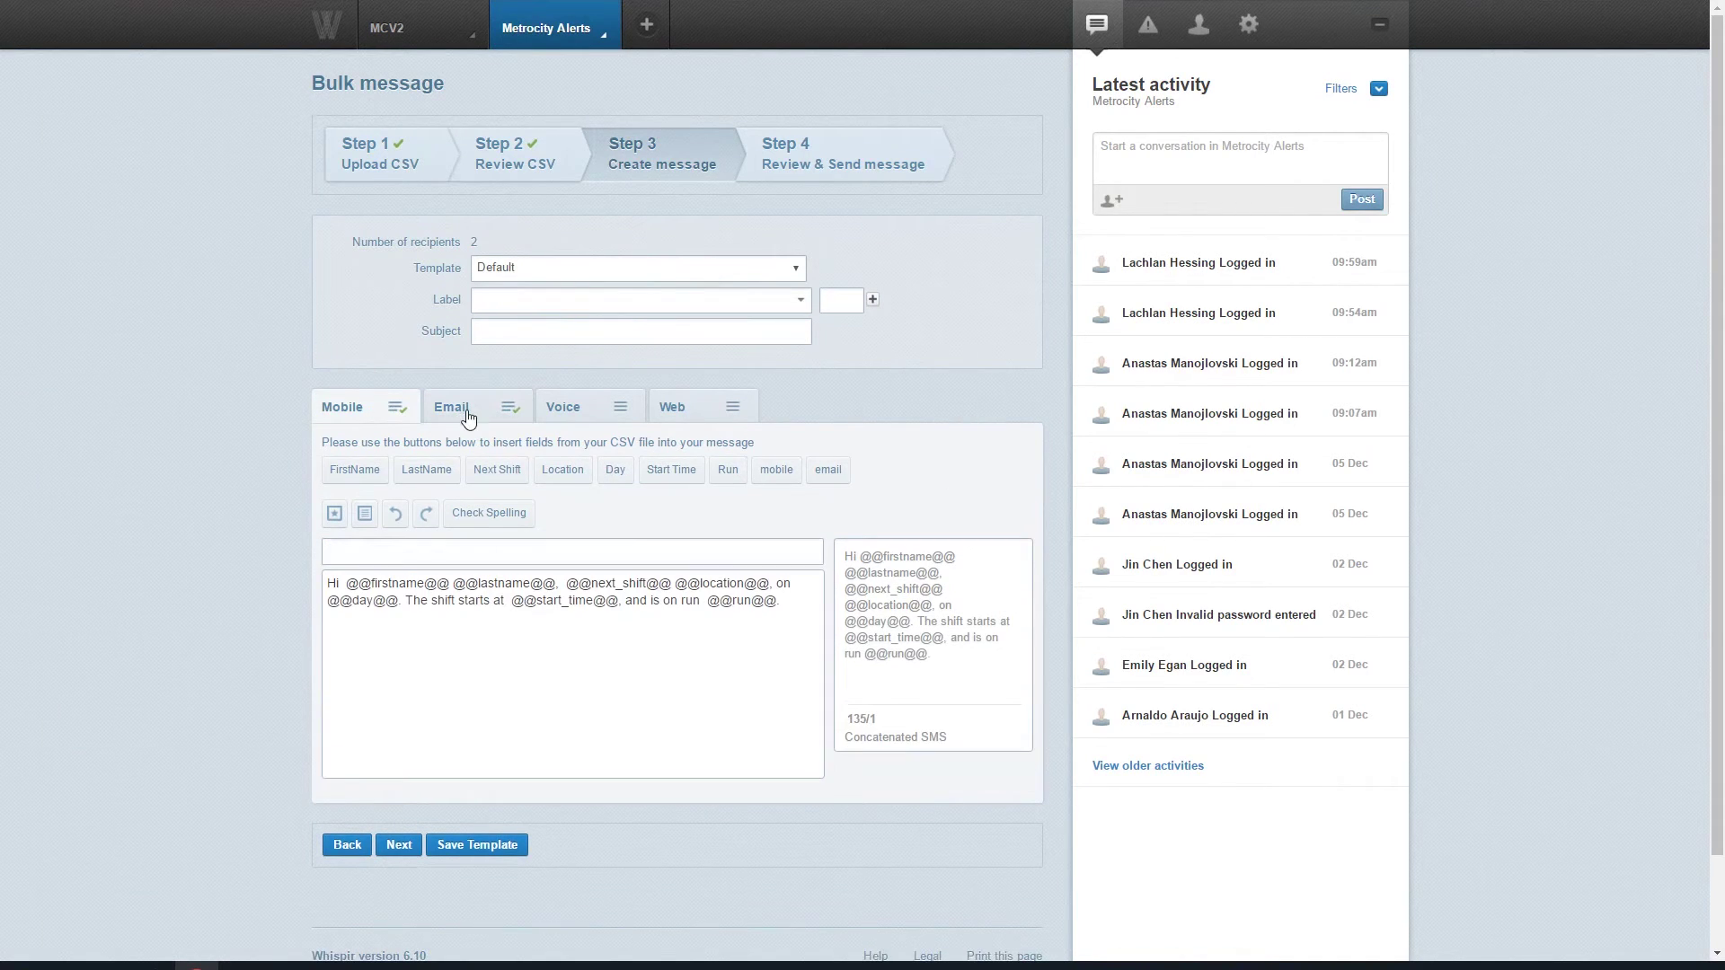
# Step: Review the Email, Voice and Web versions of the message
pyautogui.click(467, 415)
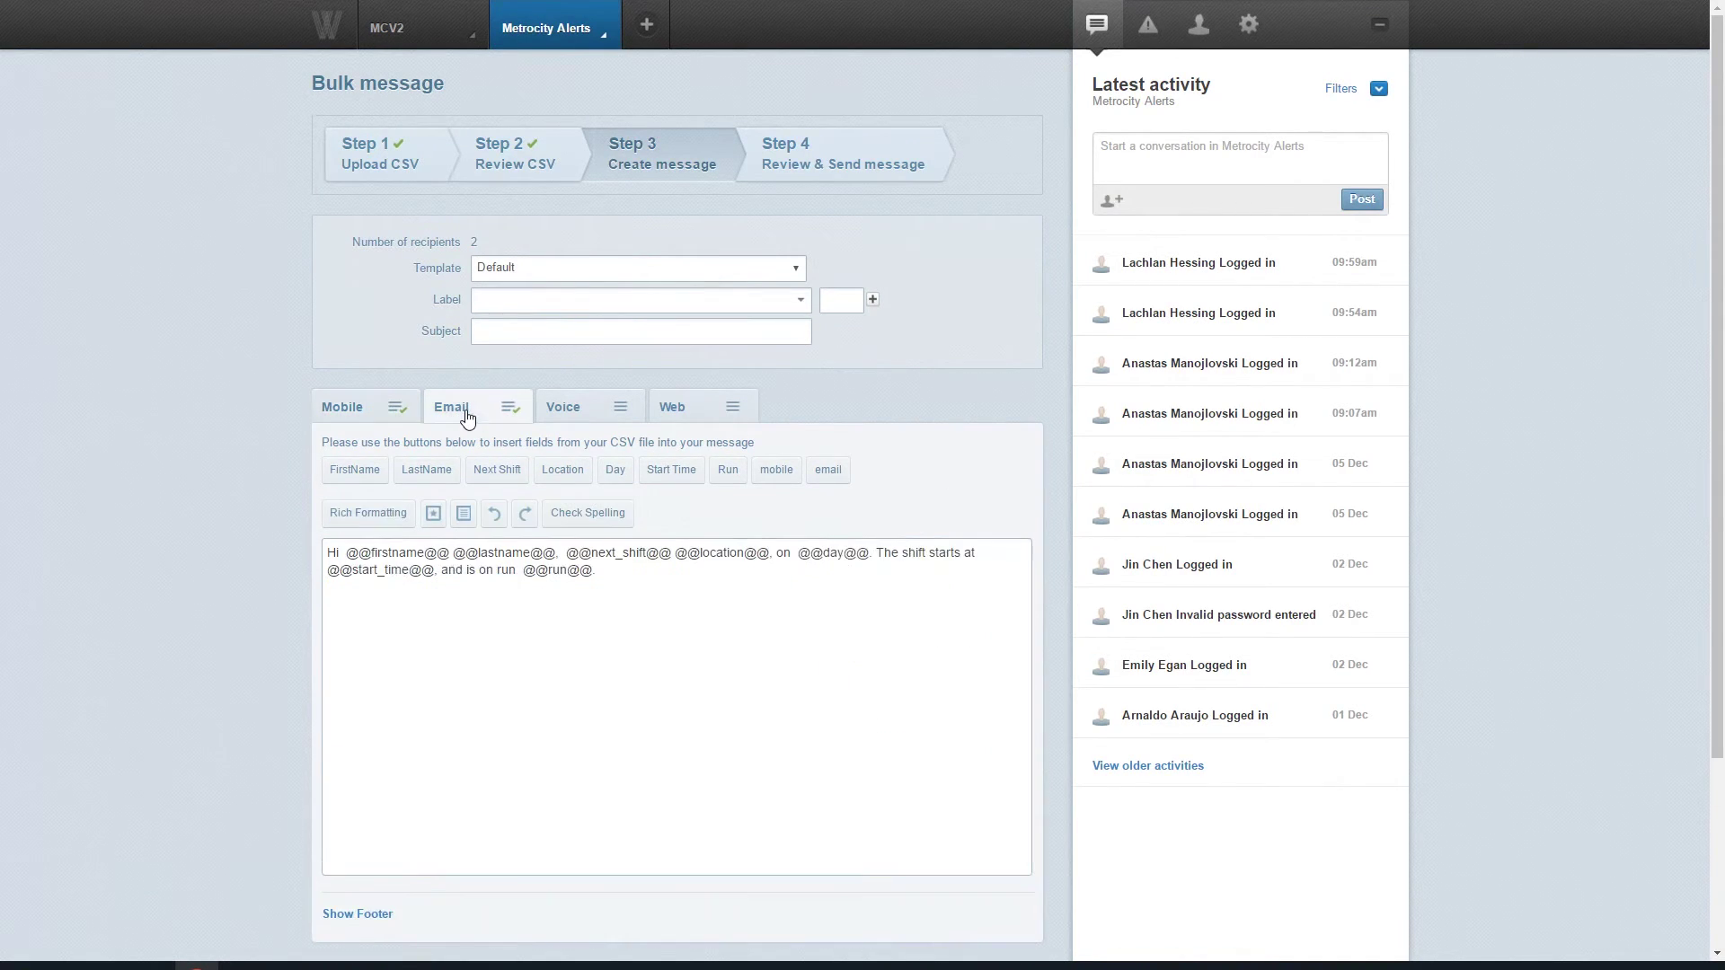
pyautogui.click(384, 415)
pyautogui.click(614, 418)
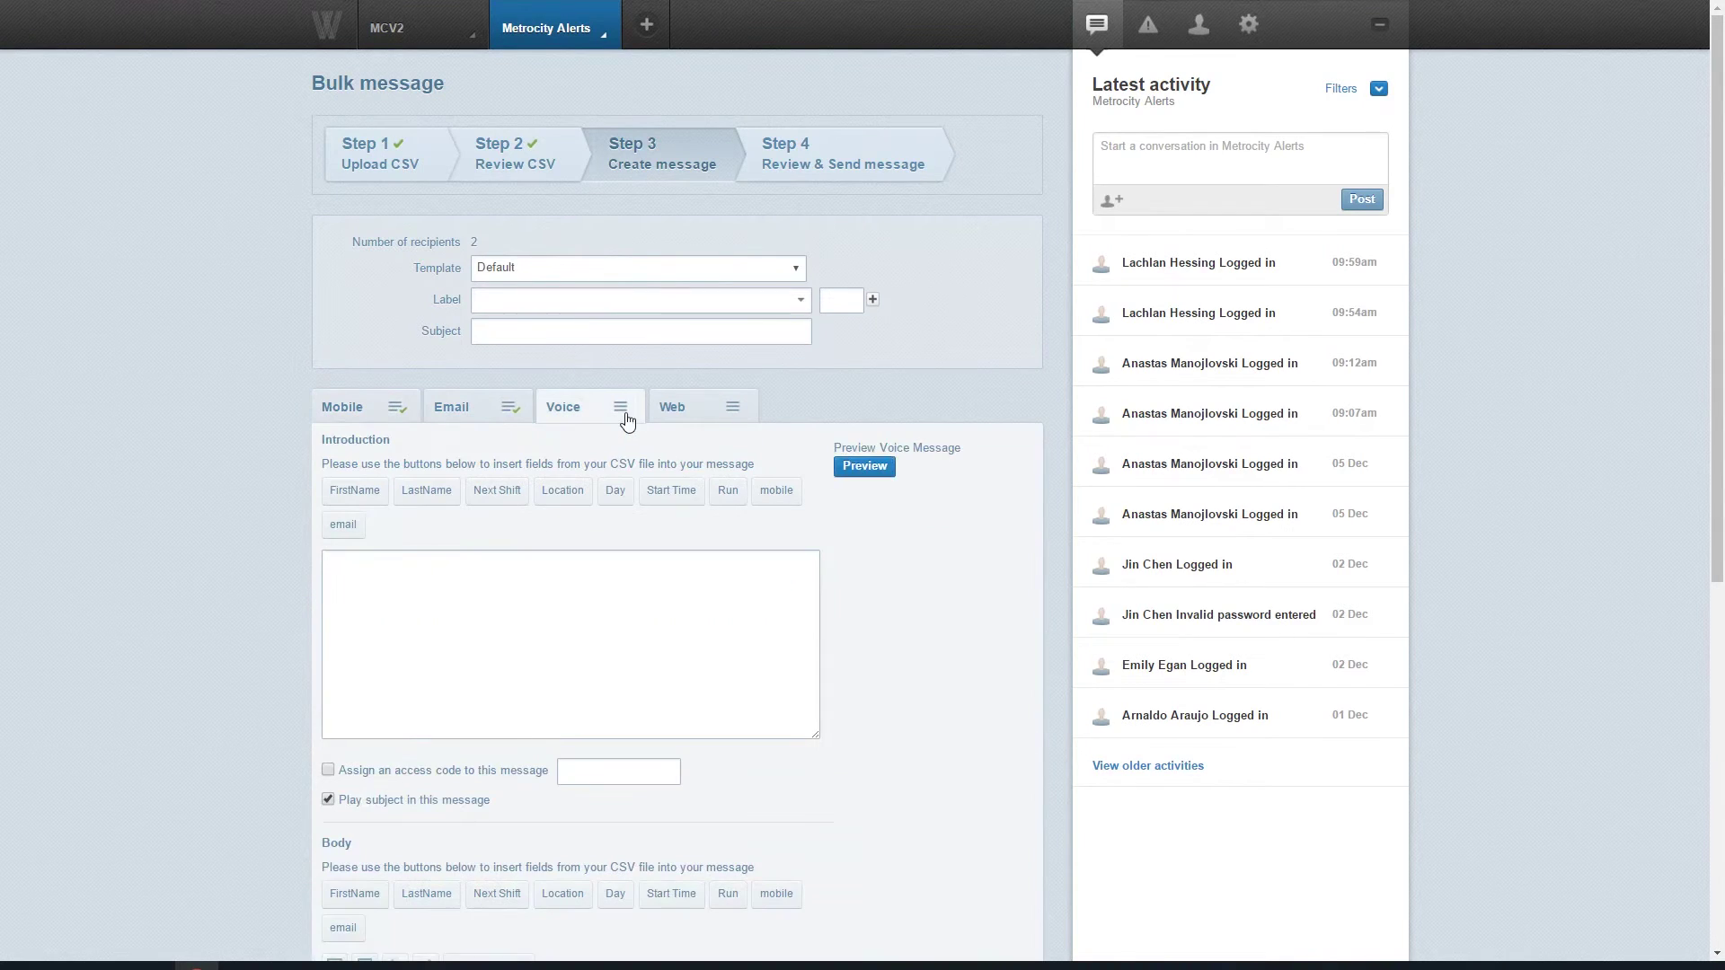
pyautogui.click(726, 412)
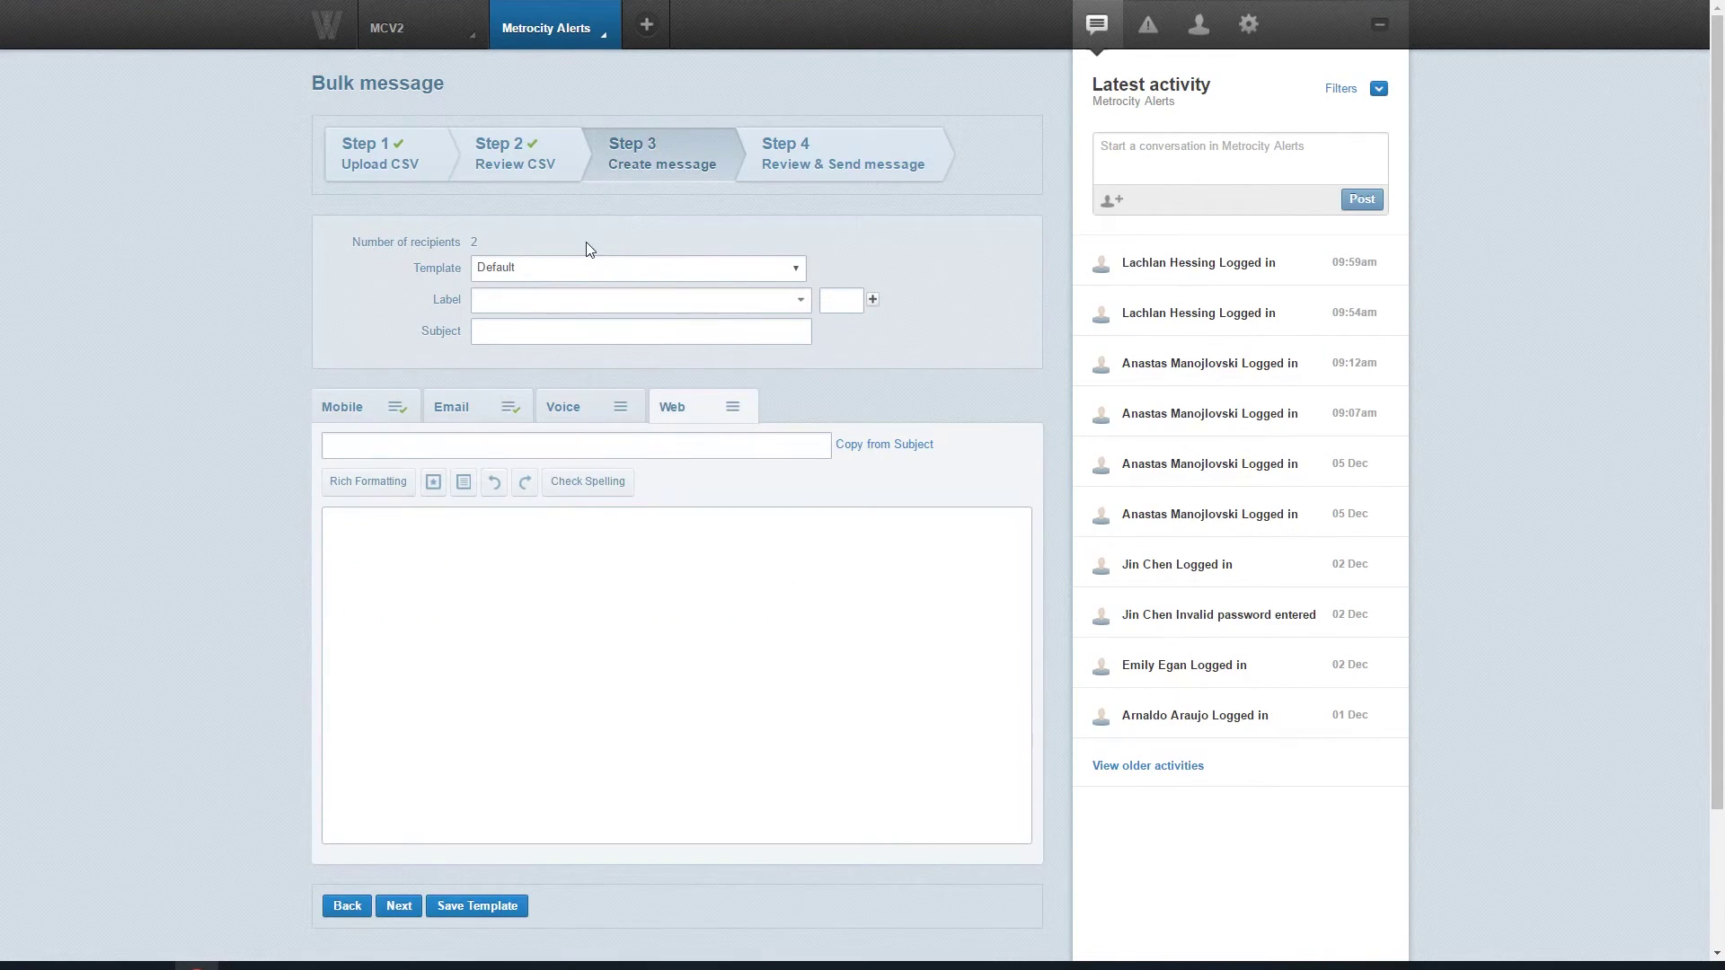
# Step: Choose an entry from the Template list and set the subject to 'Your Next Shift'
pyautogui.click(781, 271)
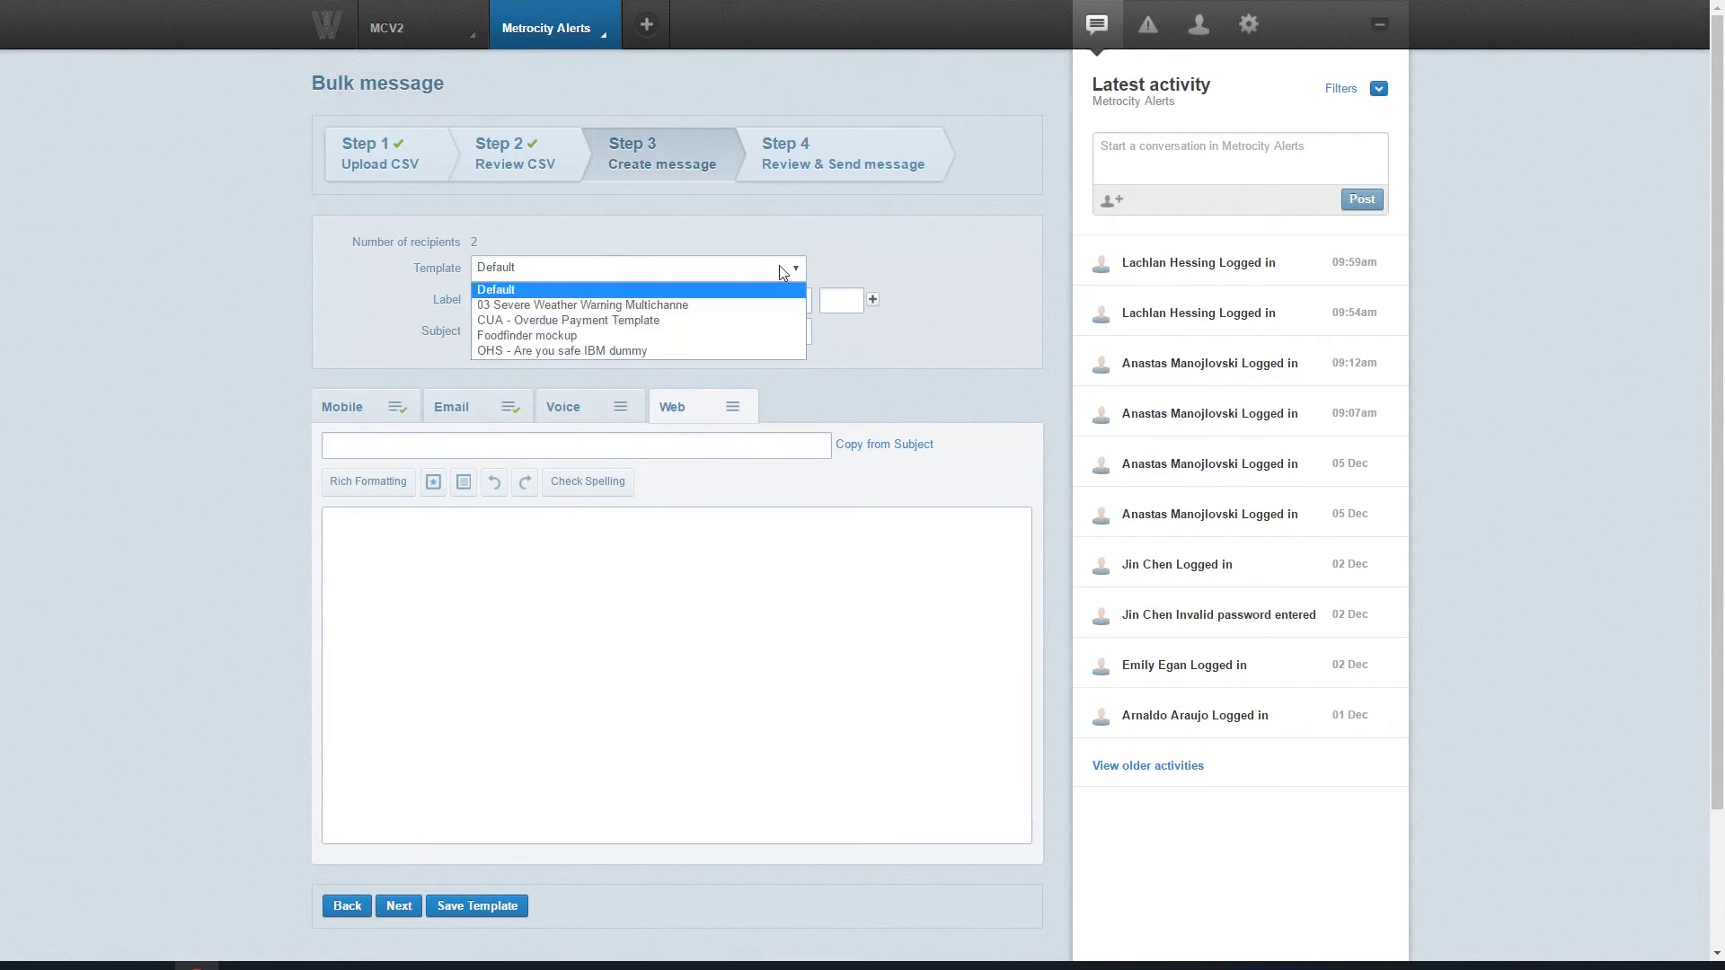
pyautogui.click(633, 334)
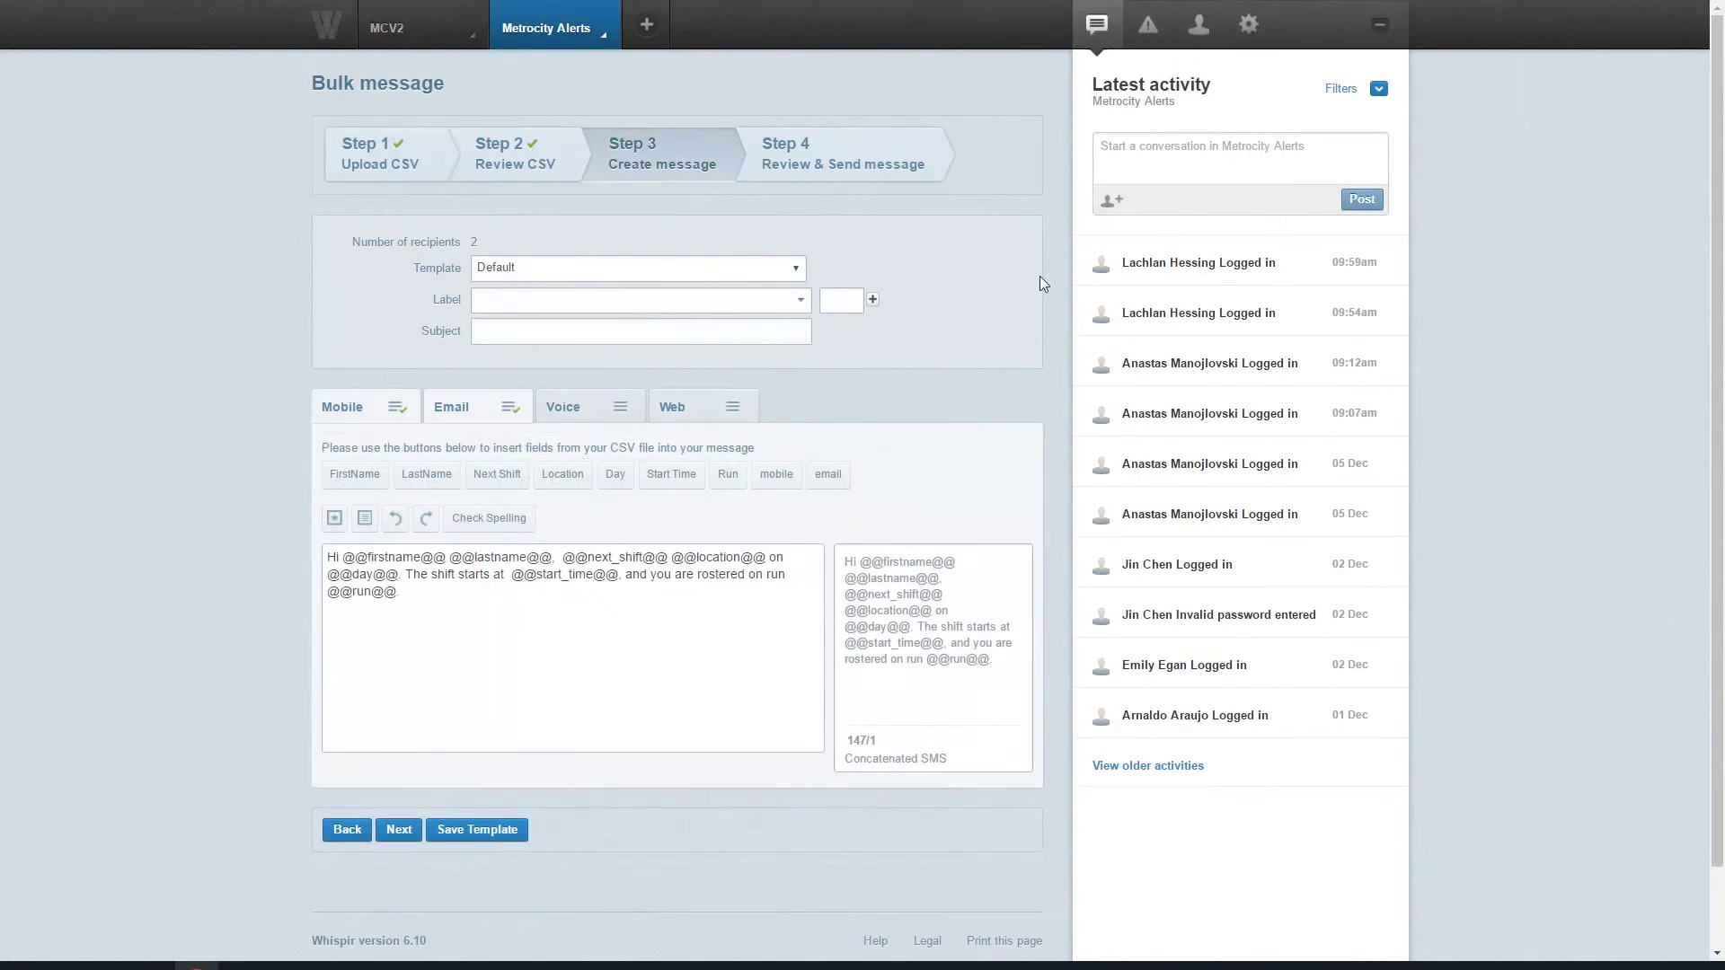
pyautogui.write('Your Next Shift')
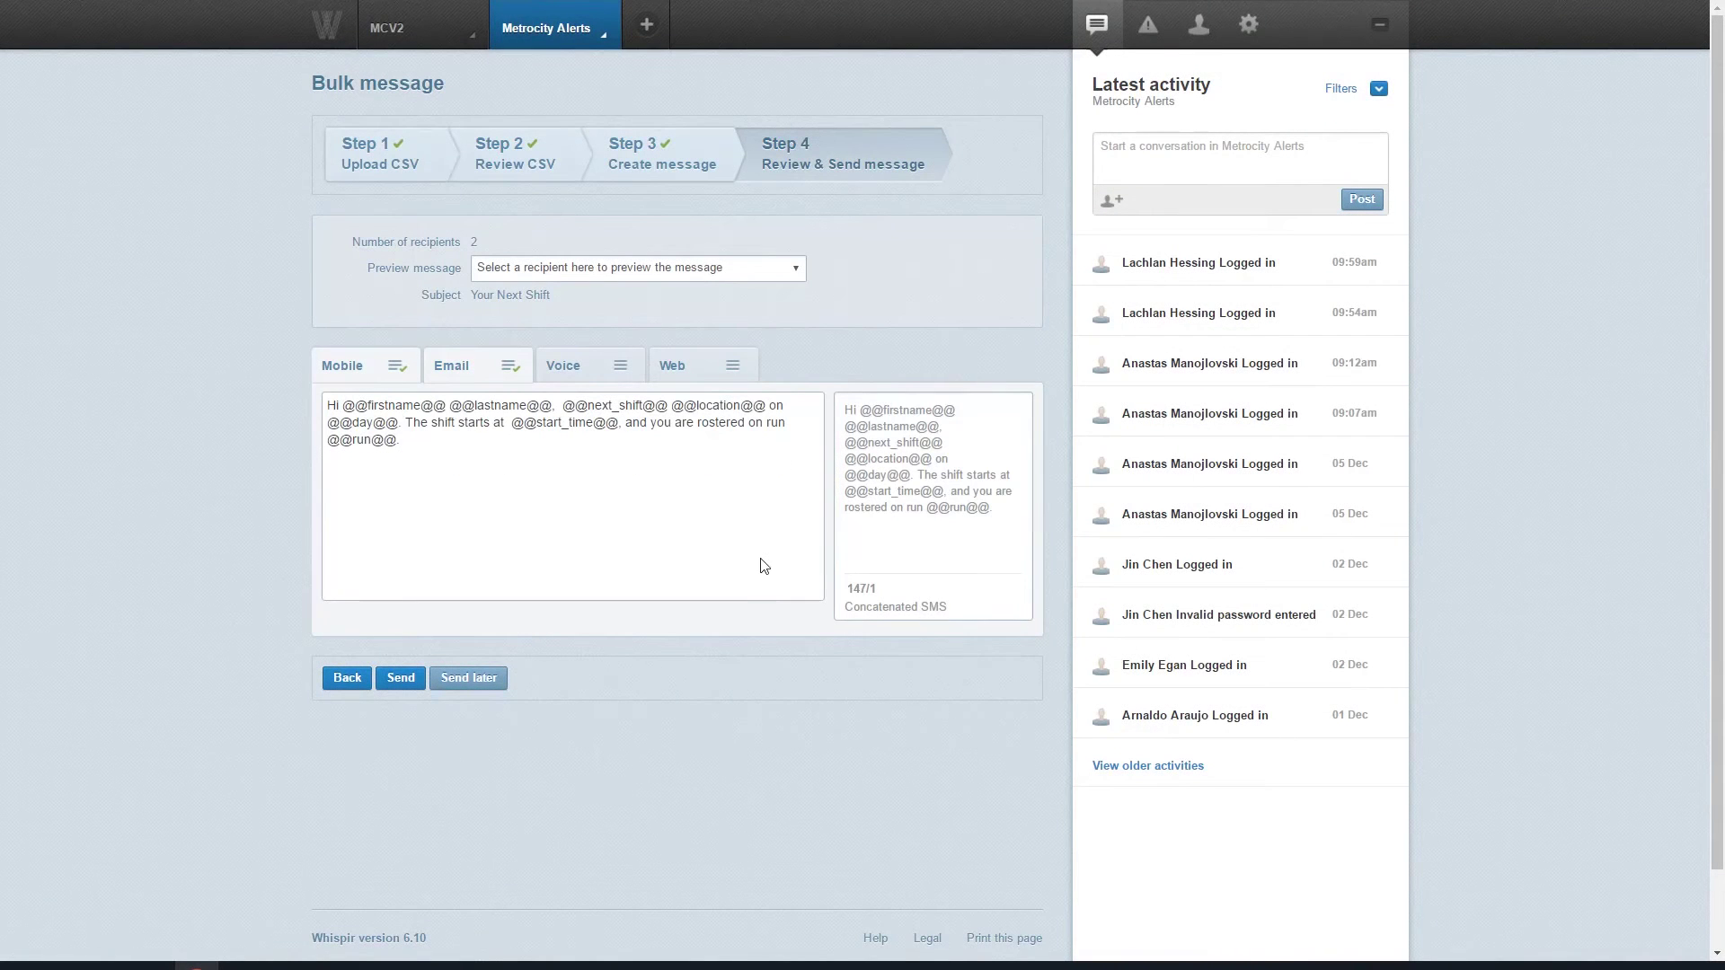
# Step: Preview the merged message for Recipient 1, then Recipient 2's mobile version
pyautogui.click(796, 268)
pyautogui.click(587, 306)
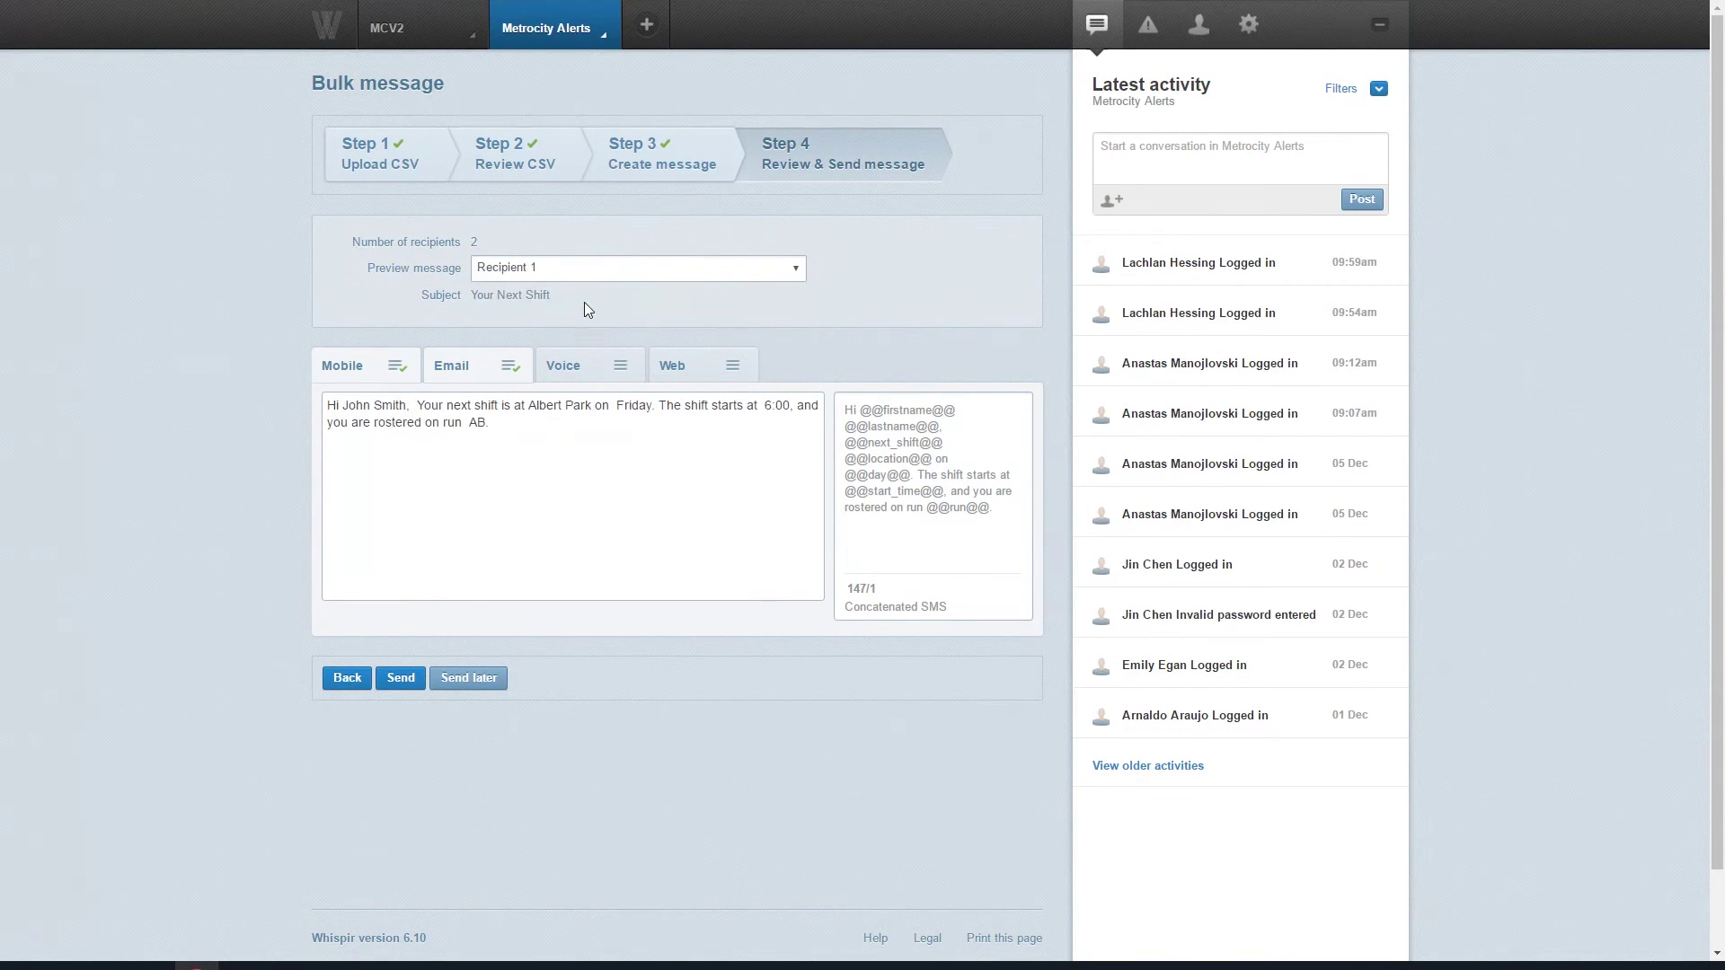
pyautogui.click(803, 270)
pyautogui.click(499, 316)
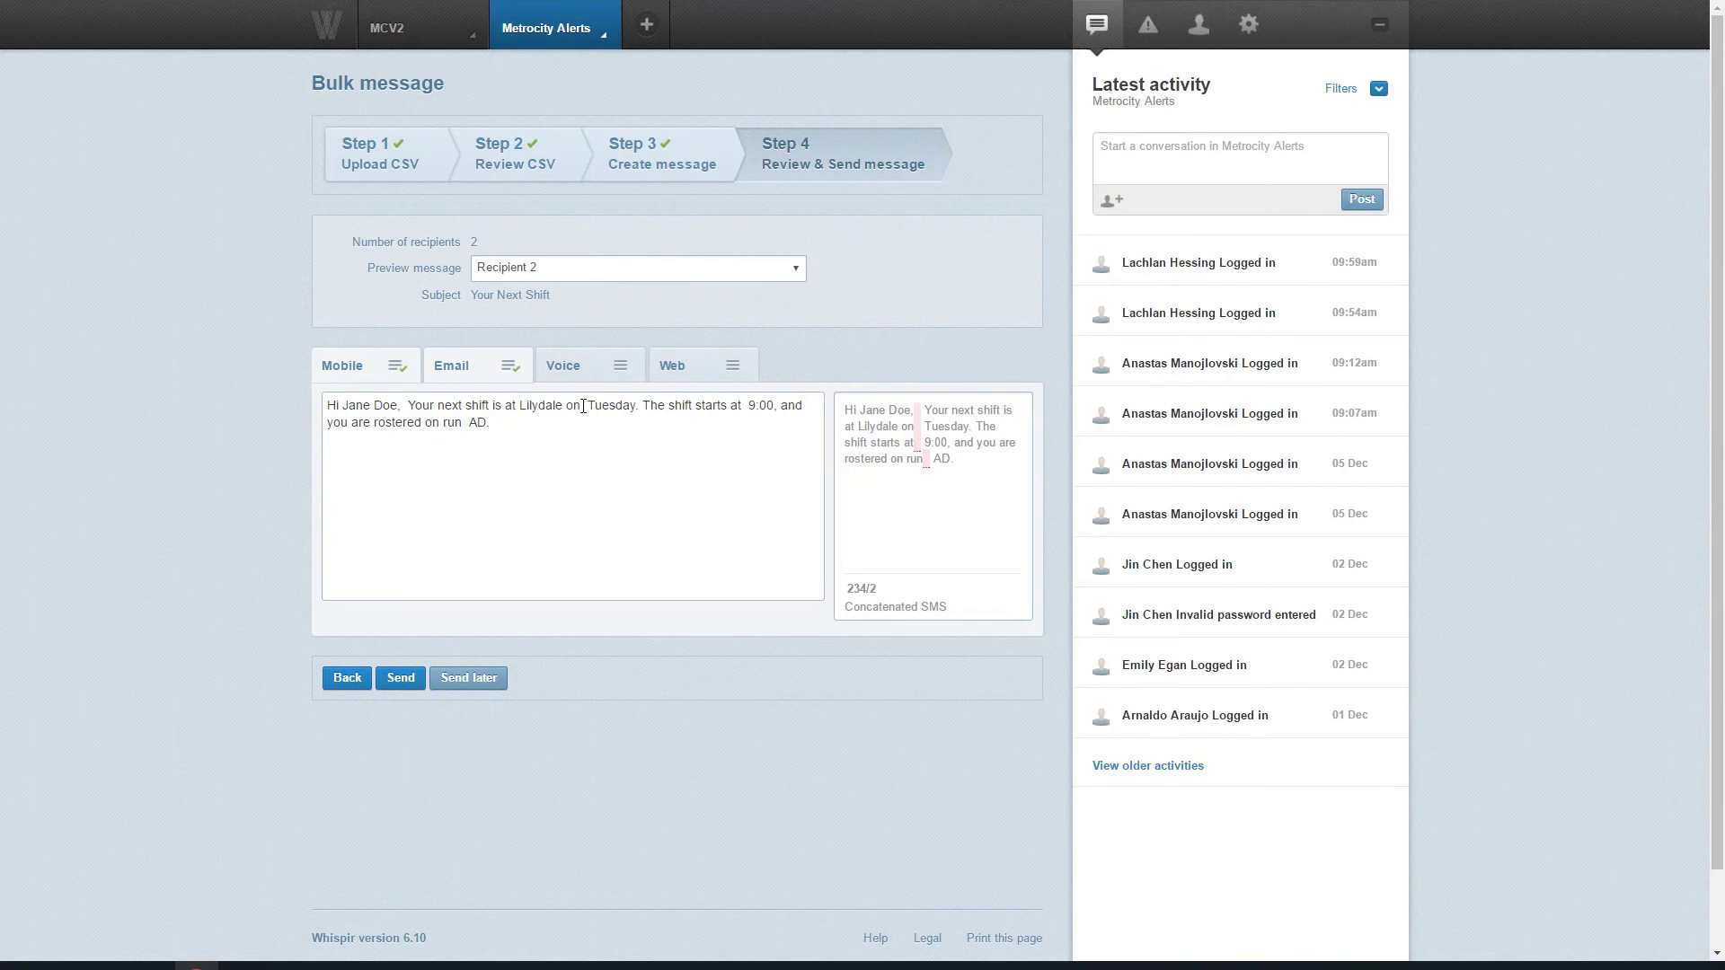
pyautogui.click(366, 377)
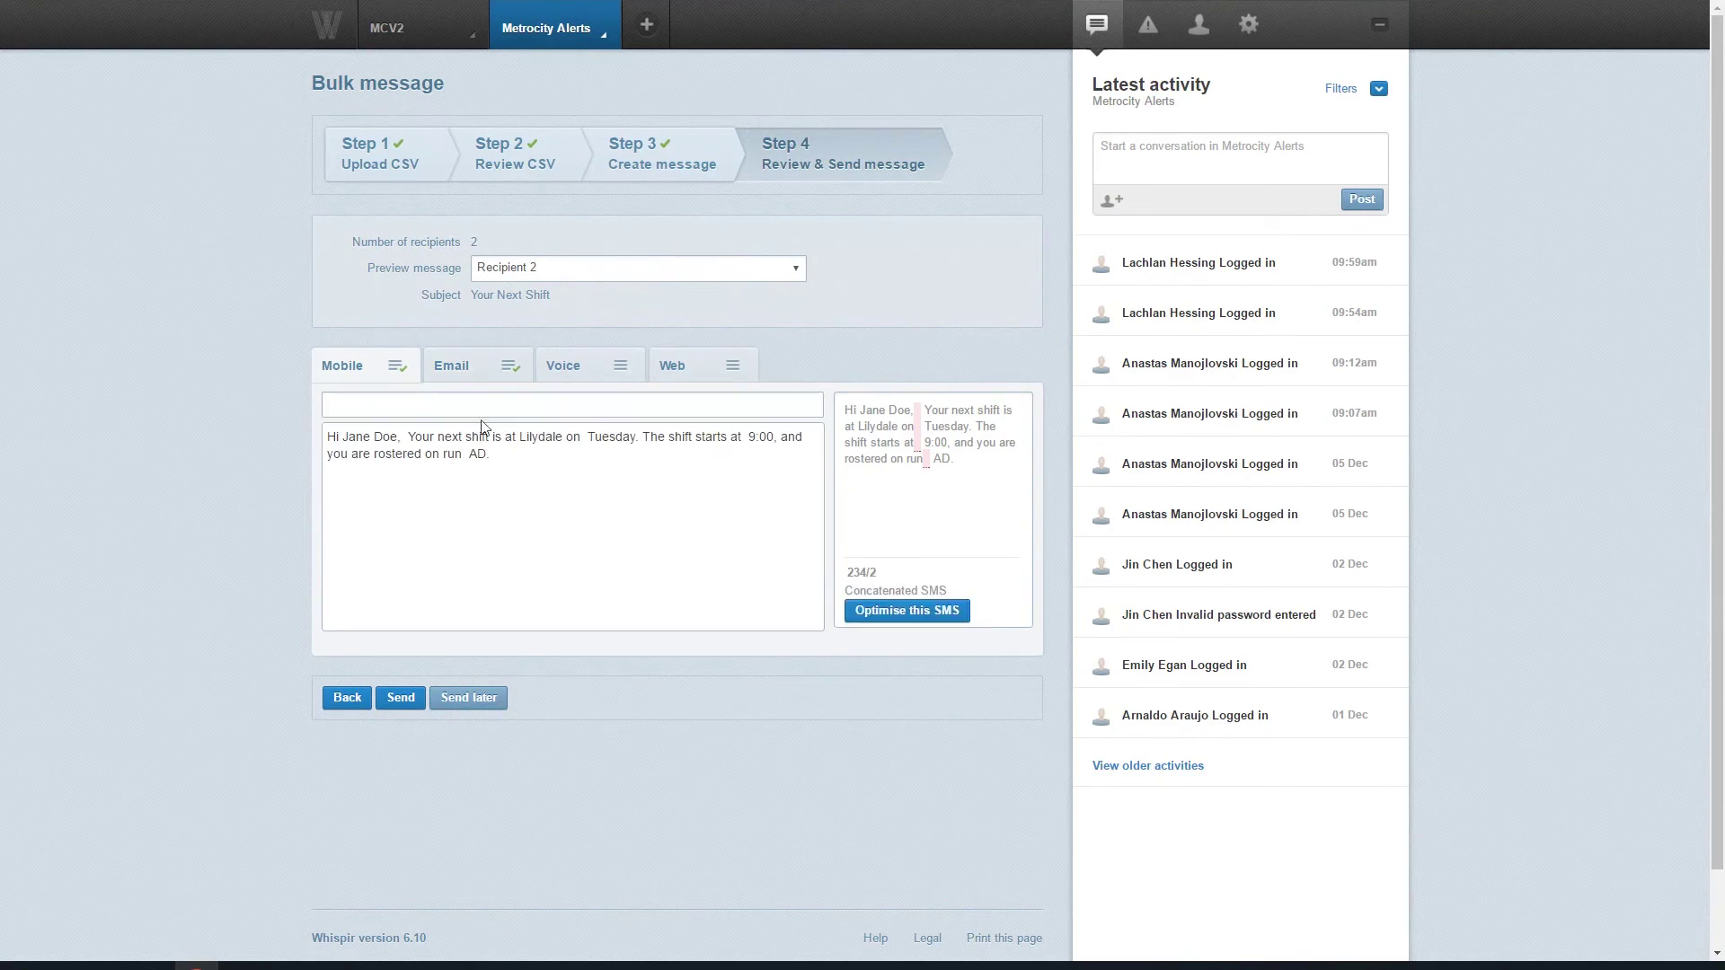
# Step: Return to Step 3, Create message, to recheck the message
pyautogui.click(353, 698)
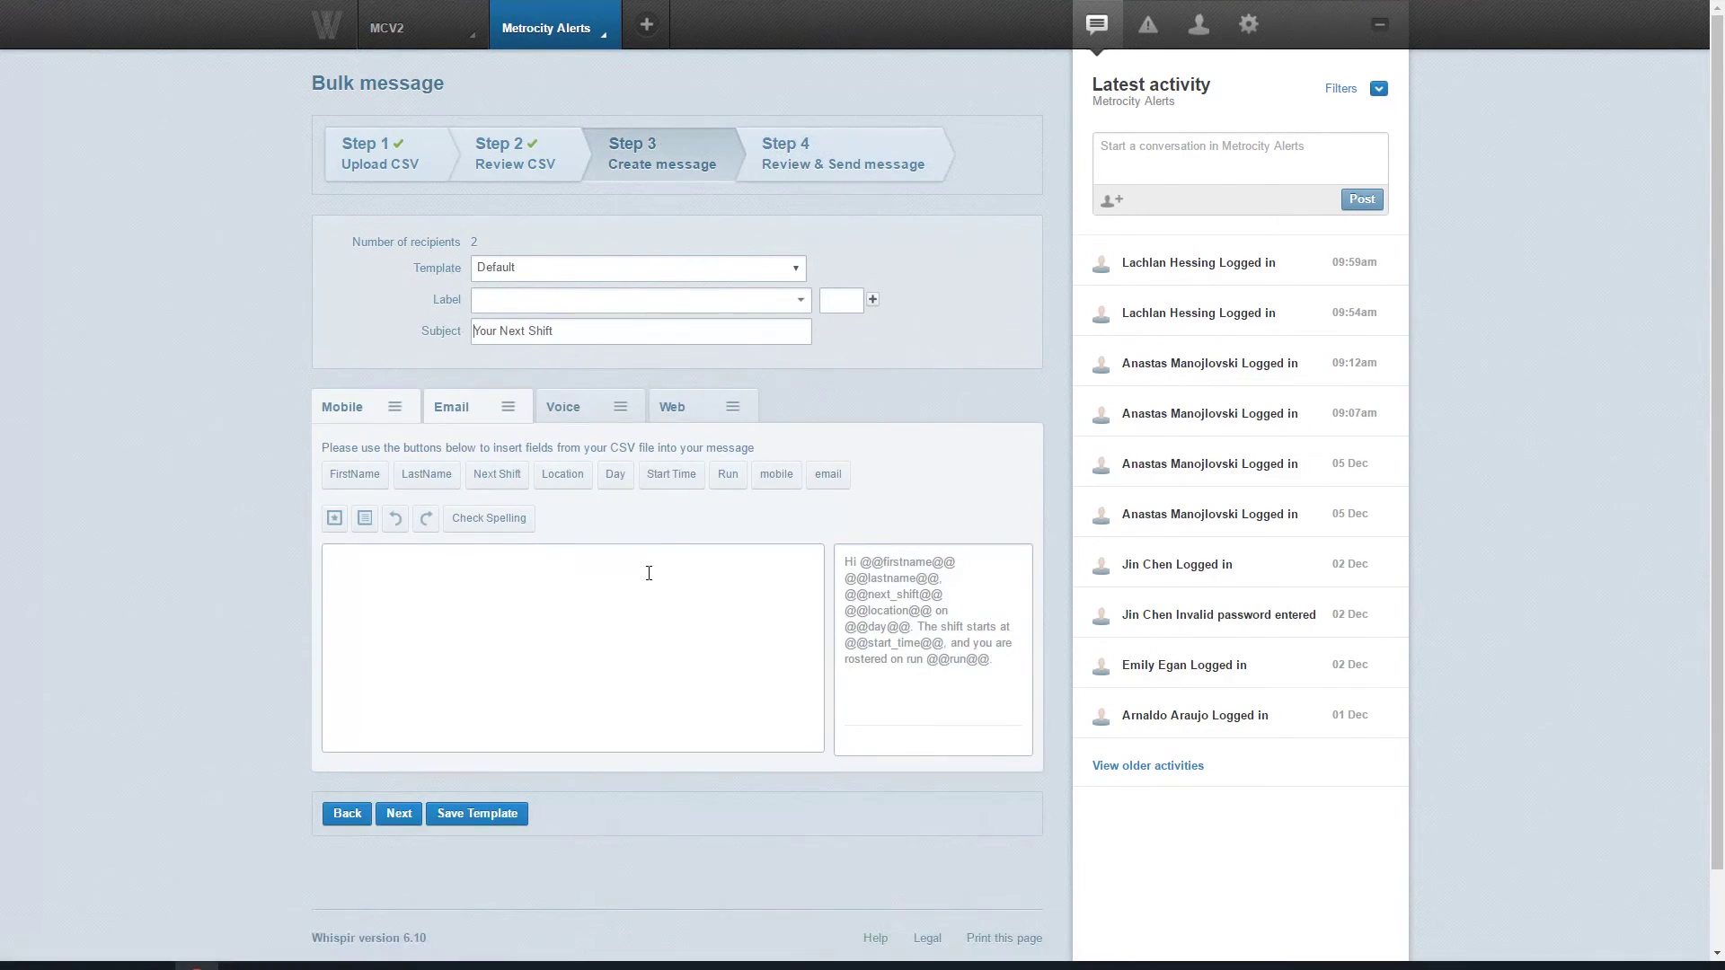